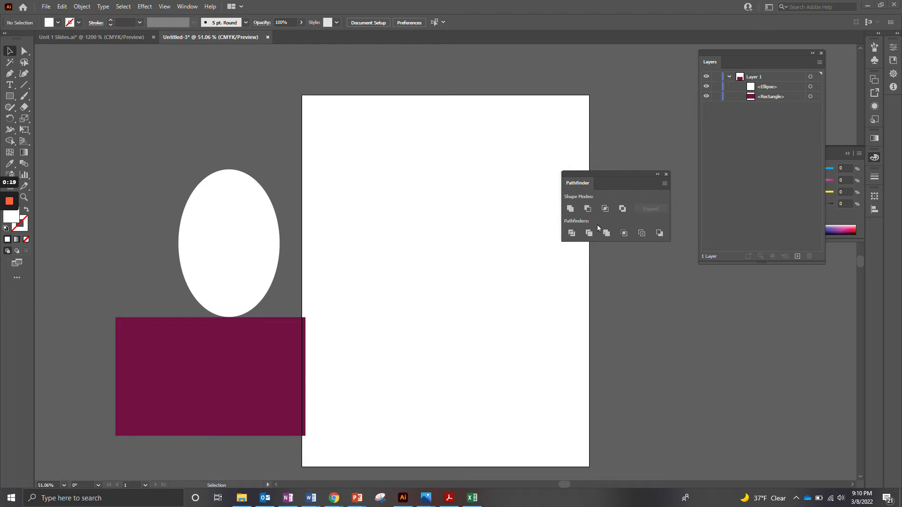
# Move the white ellipse onto the upper part of the artboard and give it a black stroke
pyautogui.moveTo(606, 179); pyautogui.dragTo(644, 171)
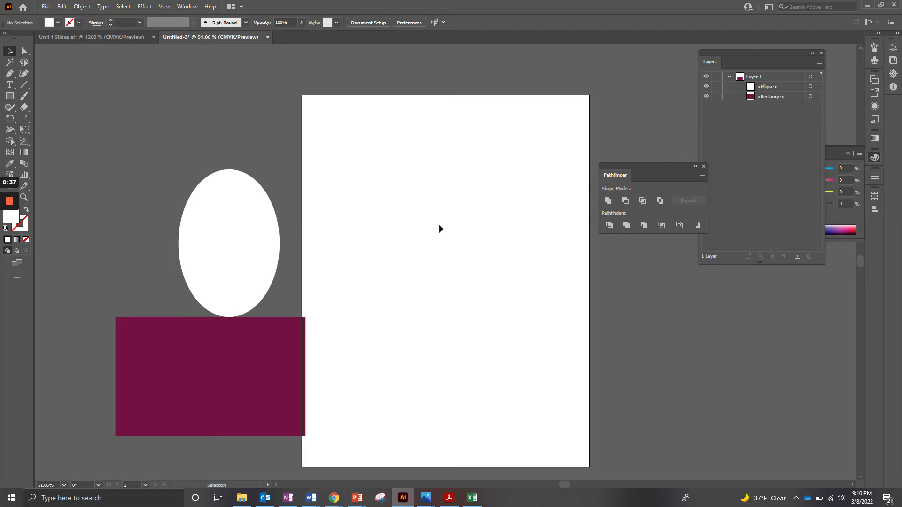
pyautogui.moveTo(240, 235); pyautogui.dragTo(420, 200)
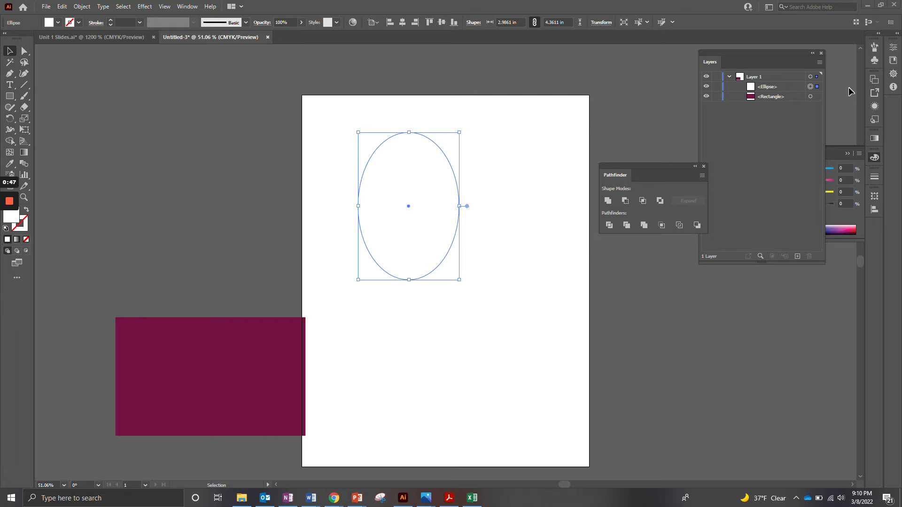
pyautogui.click(826, 151)
pyautogui.click(836, 155)
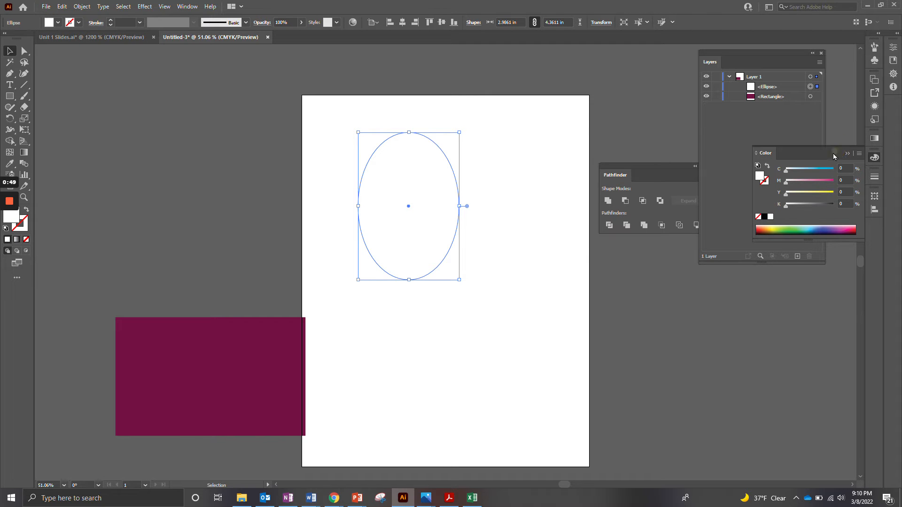
pyautogui.click(764, 180)
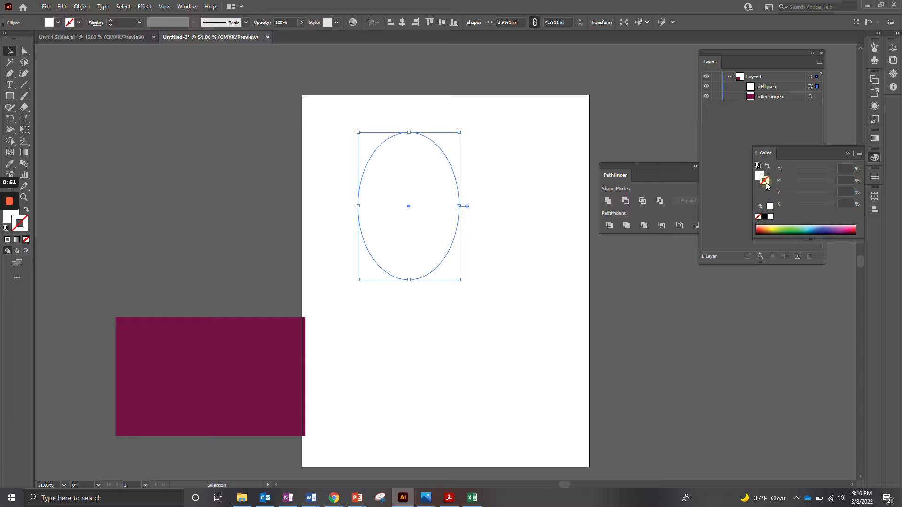
pyautogui.click(764, 217)
# Move the burgundy rectangle under the ellipse's lower part and split both shapes with Pathfinder Divide
pyautogui.moveTo(275, 343); pyautogui.dragTo(472, 220)
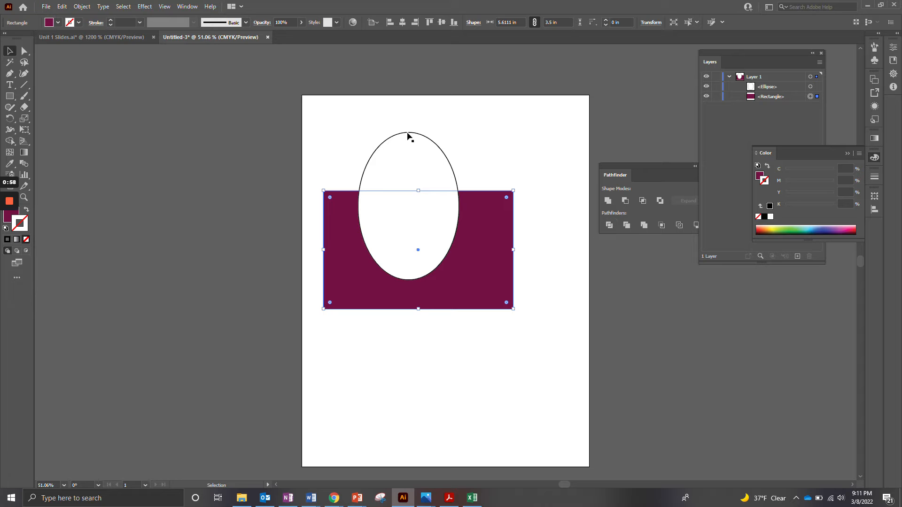
pyautogui.click(363, 124)
pyautogui.moveTo(343, 124); pyautogui.dragTo(501, 277)
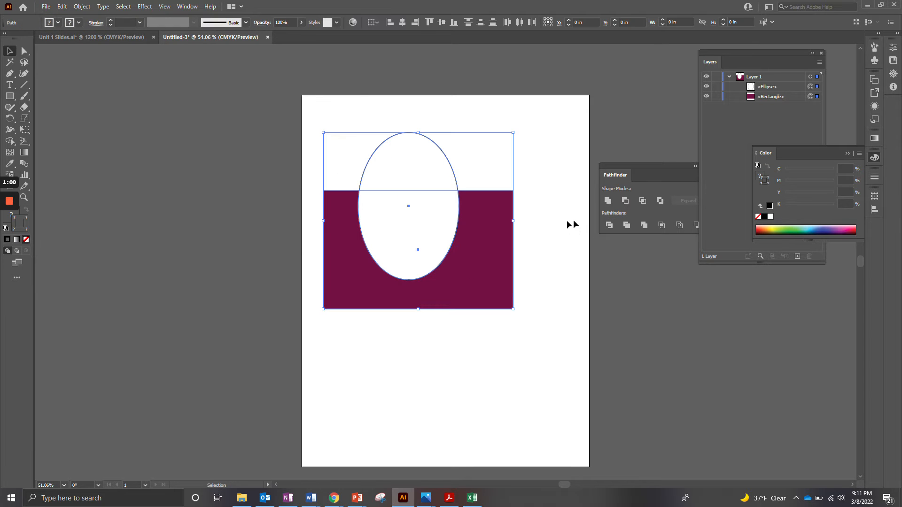
pyautogui.click(612, 230)
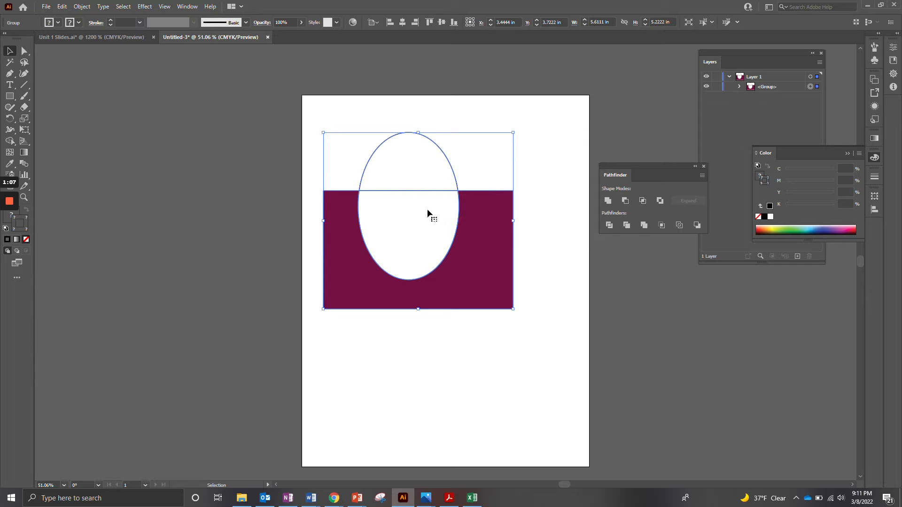
# Ungroup the divided artwork and move the two ellipse pieces and the notched rectangle apart
pyautogui.rightClick(404, 170)
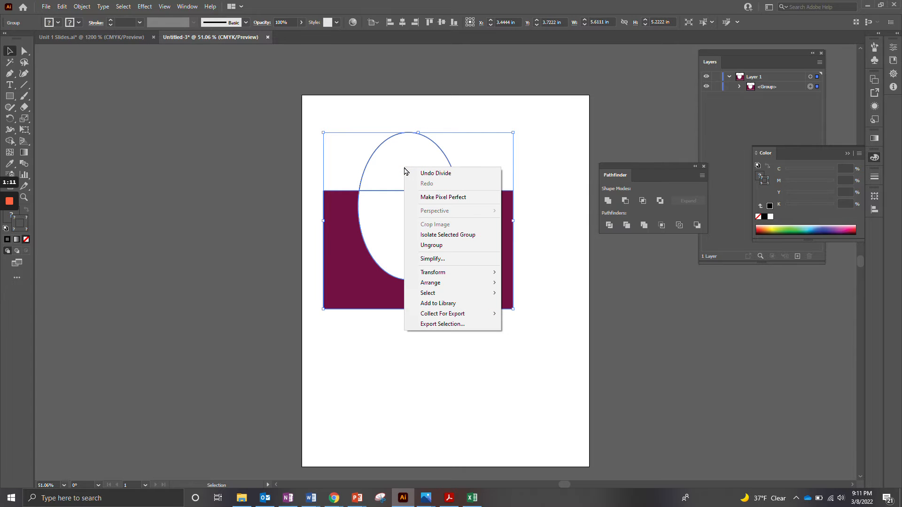
pyautogui.click(433, 246)
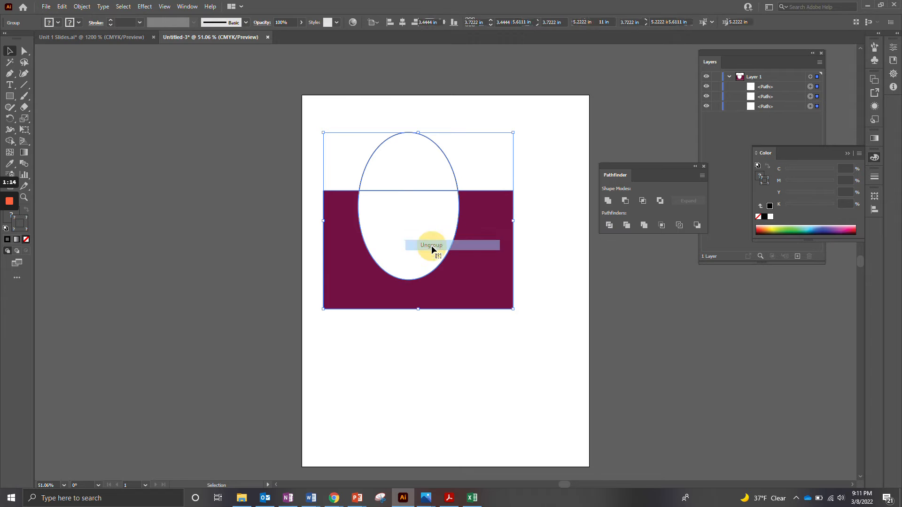
pyautogui.click(540, 111)
pyautogui.moveTo(423, 188); pyautogui.dragTo(419, 165)
pyautogui.moveTo(413, 215); pyautogui.dragTo(537, 139)
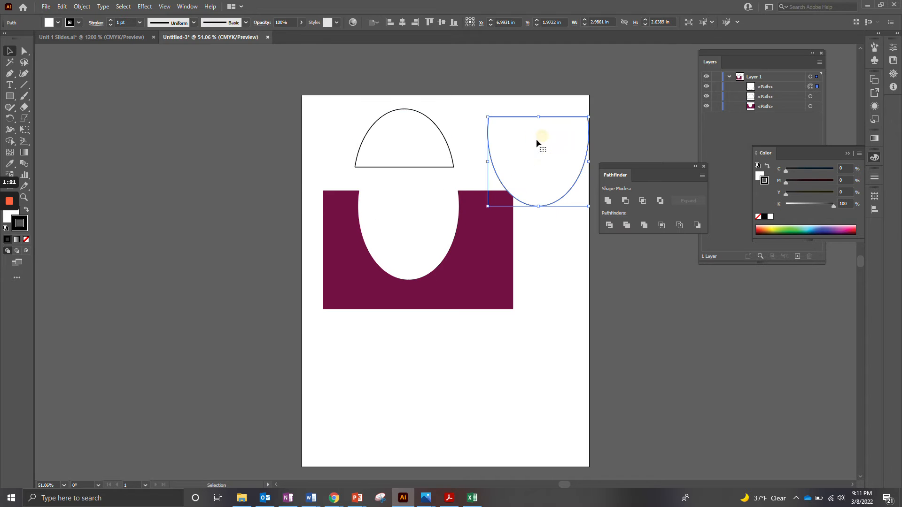
pyautogui.moveTo(493, 231); pyautogui.dragTo(493, 306)
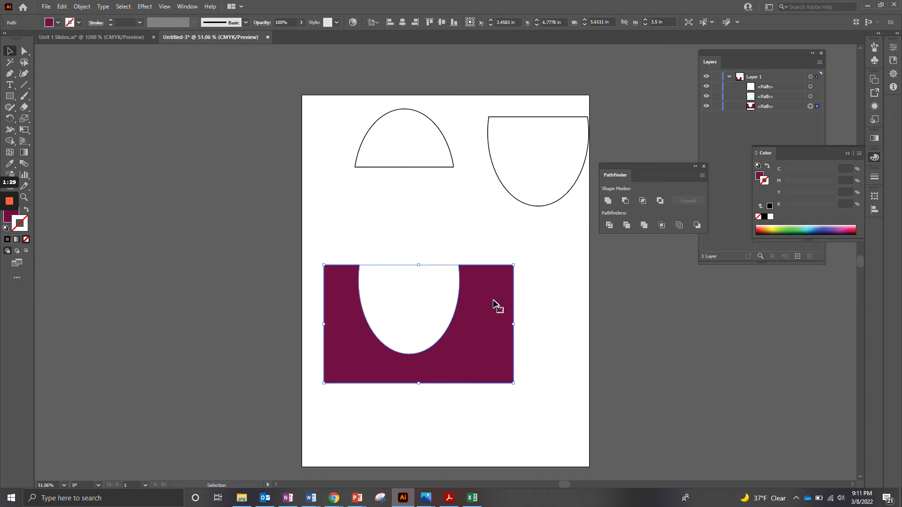
# Undo the piece moves, the ungrouping, the Divide operation and the rectangle's move onto the artboard
pyautogui.hotkey('ctrl', 'z')
pyautogui.hotkey('ctrl', 'z')
pyautogui.hotkey('ctrl', 'z')
pyautogui.hotkey('ctrl', 'z')
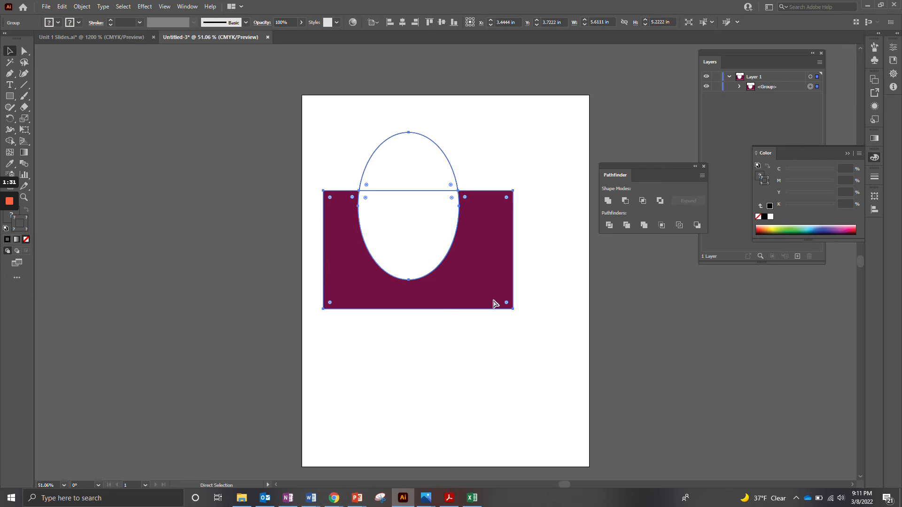
pyautogui.hotkey('ctrl', 'z')
pyautogui.hotkey('ctrl', 'z')
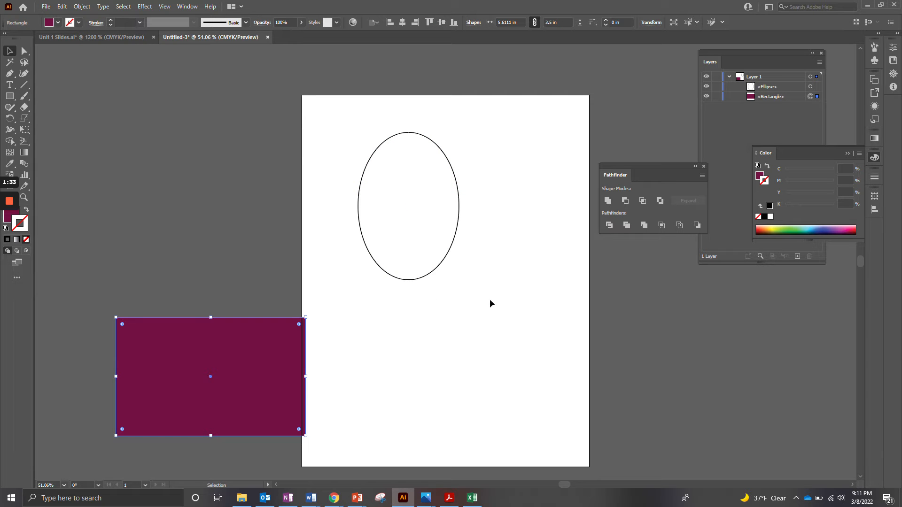
# Overlap the burgundy rectangle with the ellipse on the artboard and apply Pathfinder Trim to both shapes
pyautogui.moveTo(217, 362); pyautogui.dragTo(426, 217)
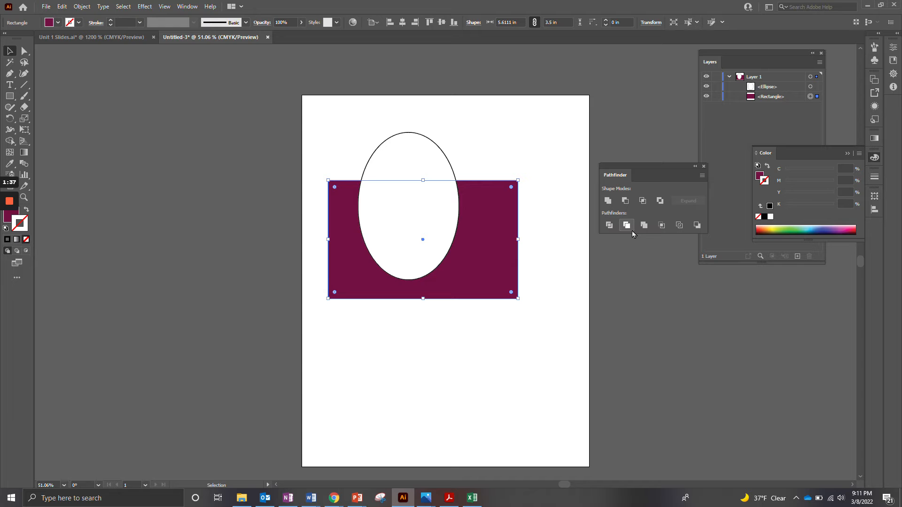
pyautogui.click(518, 167)
pyautogui.moveTo(325, 131); pyautogui.dragTo(528, 305)
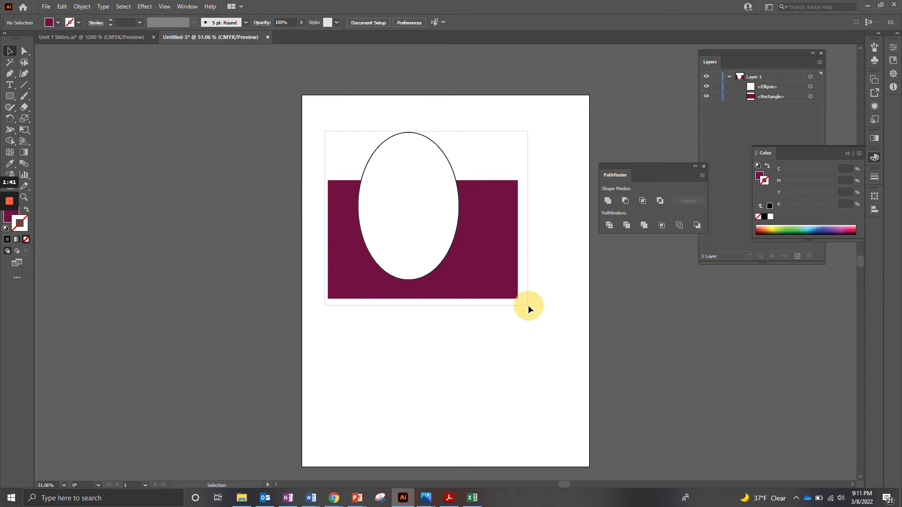
pyautogui.click(627, 226)
# Ungroup the trimmed artwork, and shift the ellipse piece to inspect the cut before putting it back
pyautogui.rightClick(408, 207)
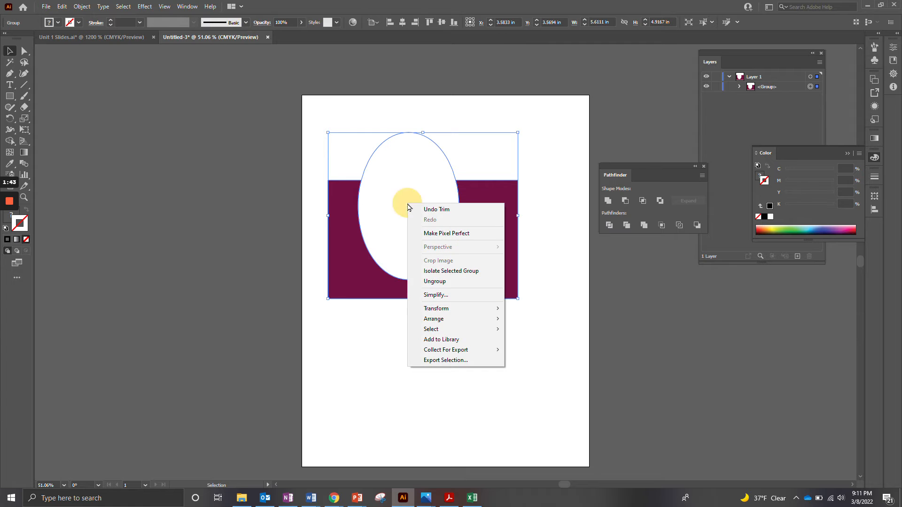
pyautogui.click(442, 281)
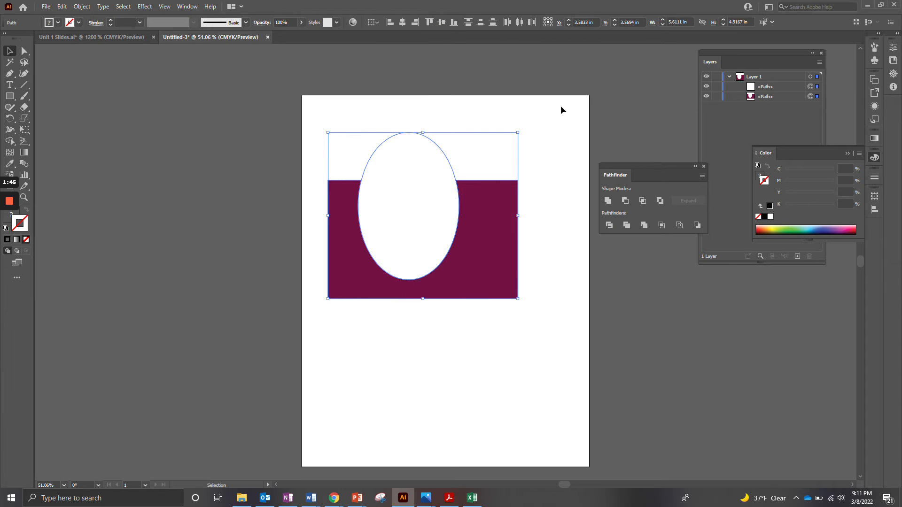
pyautogui.click(547, 150)
pyautogui.click(416, 199)
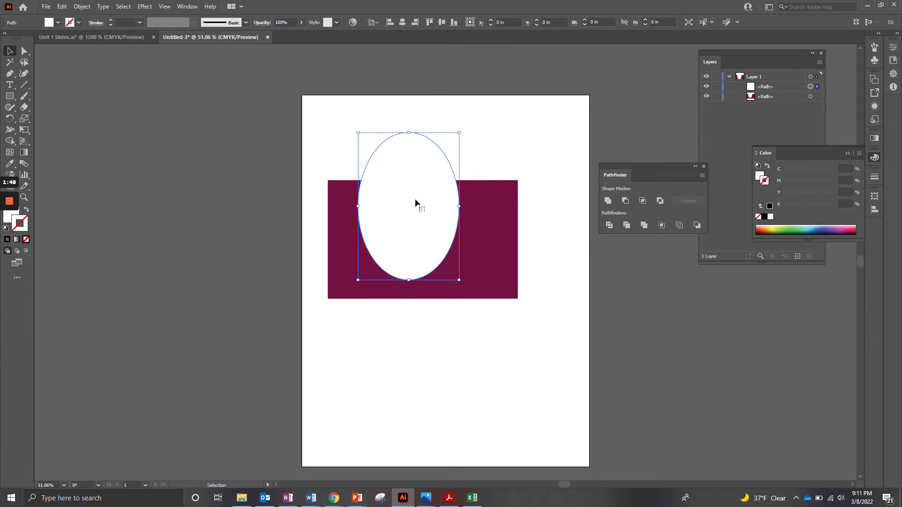
pyautogui.moveTo(414, 189)
pyautogui.mouseDown()
pyautogui.moveTo(428, 163)
pyautogui.moveTo(412, 191)
pyautogui.moveTo(411, 165)
pyautogui.moveTo(395, 185)
pyautogui.moveTo(408, 178)
pyautogui.moveTo(417, 191)
pyautogui.mouseUp()
pyautogui.hotkey('ctrl', 'z')
pyautogui.hotkey('ctrl', 'z')
pyautogui.press('v')
pyautogui.click(559, 148)
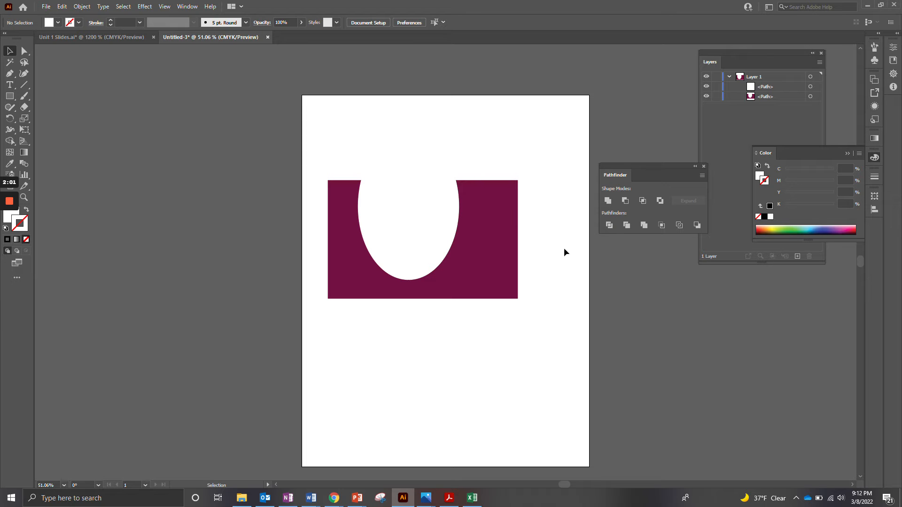
# Undo the Trim operation and the rectangle's move, keeping the black-outlined ellipse on the artboard
pyautogui.hotkey('ctrl', 'z')
pyautogui.hotkey('ctrl', 'z')
pyautogui.hotkey('ctrl', 'z')
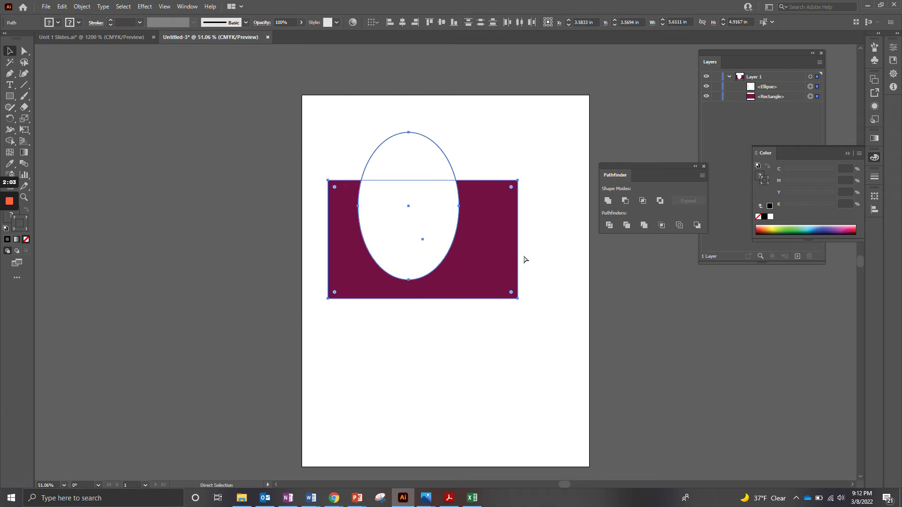
pyautogui.hotkey('ctrl', 'z')
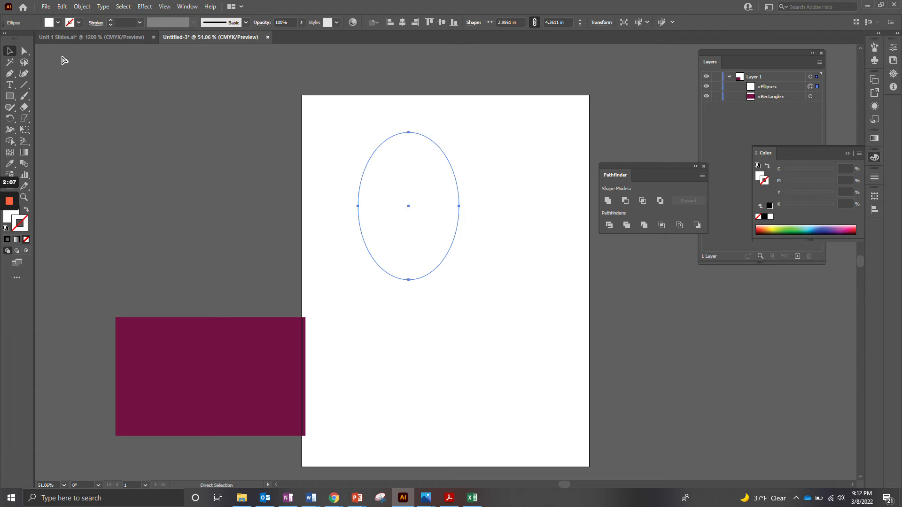
pyautogui.hotkey('ctrl', 'z')
# Place the burgundy rectangle behind the ellipse's lower part and reposition the overlapping shapes together on the artboard
pyautogui.moveTo(205, 390); pyautogui.dragTo(418, 258)
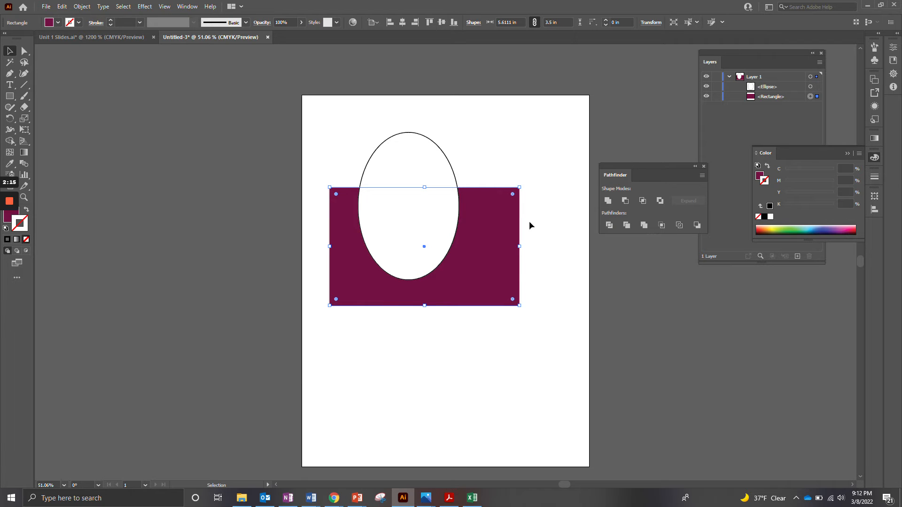
pyautogui.moveTo(421, 160); pyautogui.dragTo(435, 159)
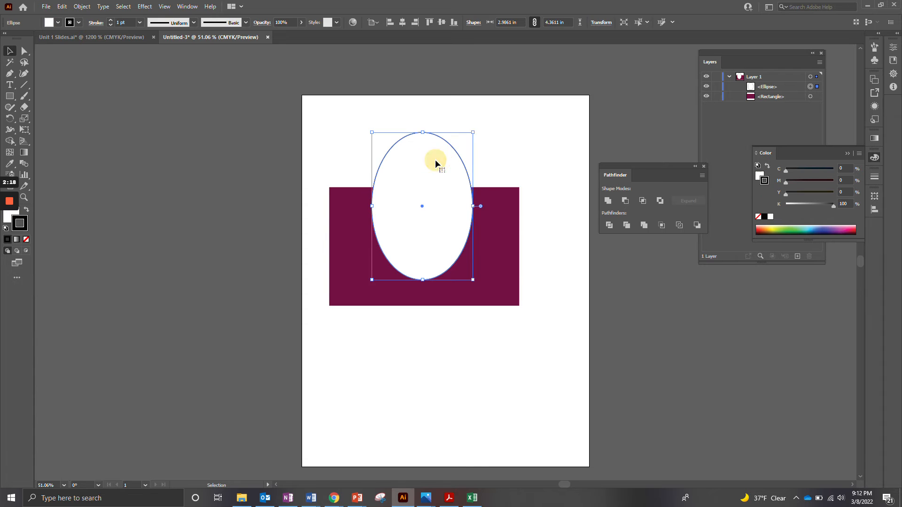
pyautogui.moveTo(321, 128); pyautogui.dragTo(504, 281)
pyautogui.moveTo(451, 237); pyautogui.dragTo(470, 238)
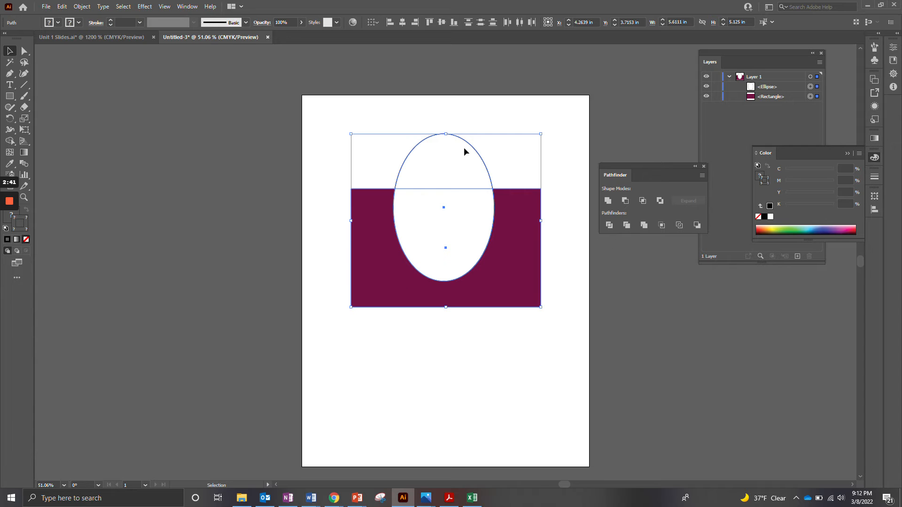
# Try Pathfinder Merge on the overlapping ellipse and rectangle, and undo it
pyautogui.click(645, 226)
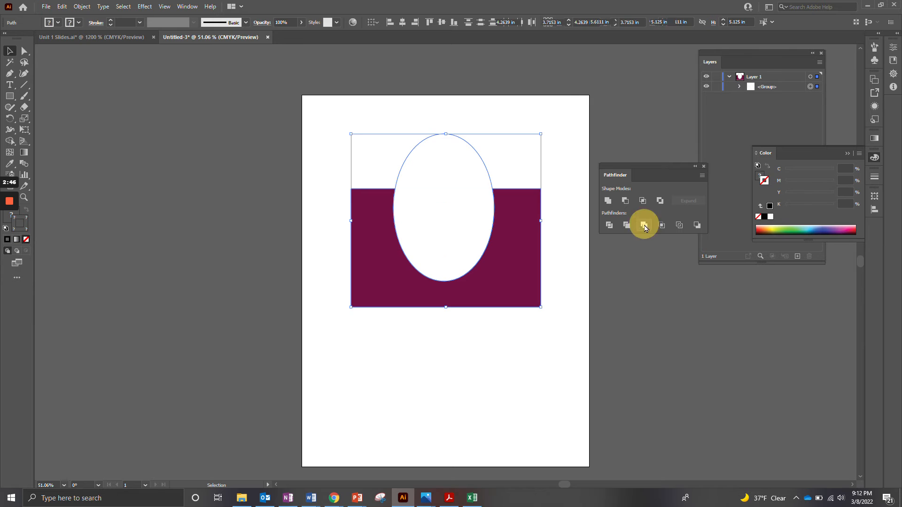
pyautogui.click(566, 249)
pyautogui.moveTo(337, 125); pyautogui.dragTo(543, 258)
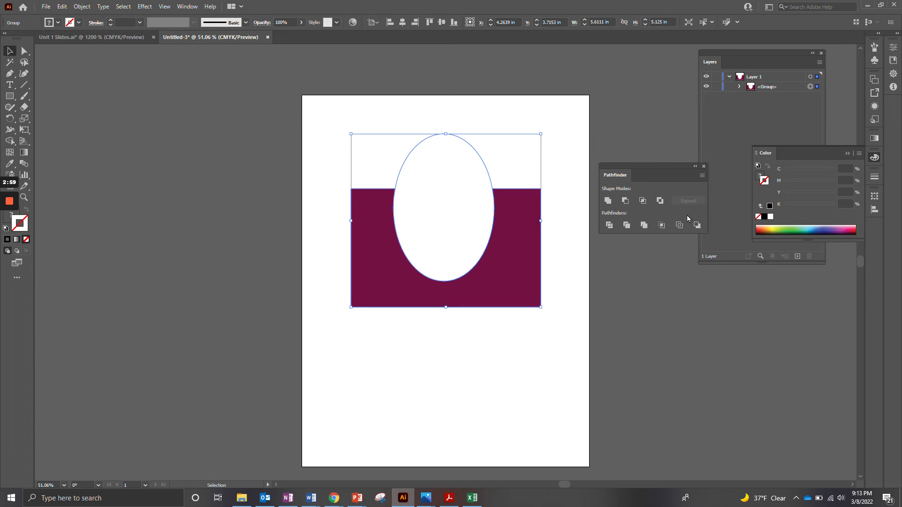
pyautogui.hotkey('ctrl', 'shift', 'g')
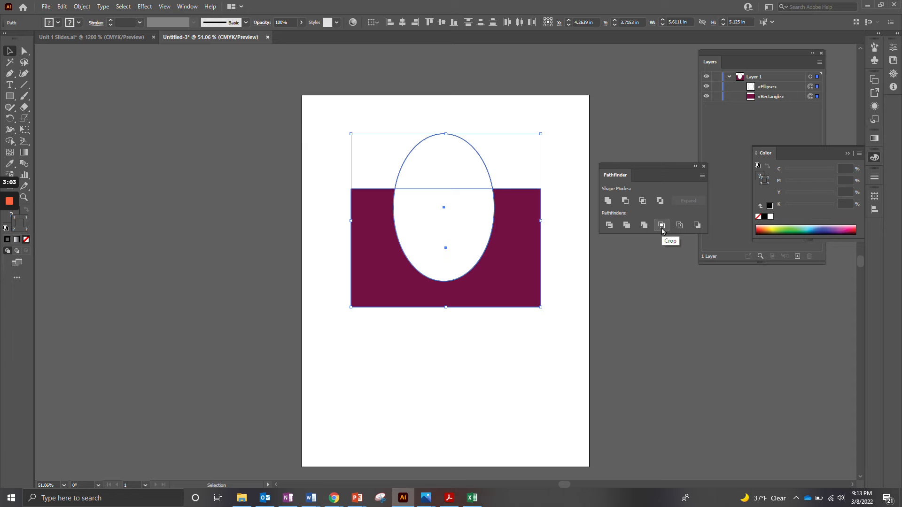
pyautogui.click(568, 282)
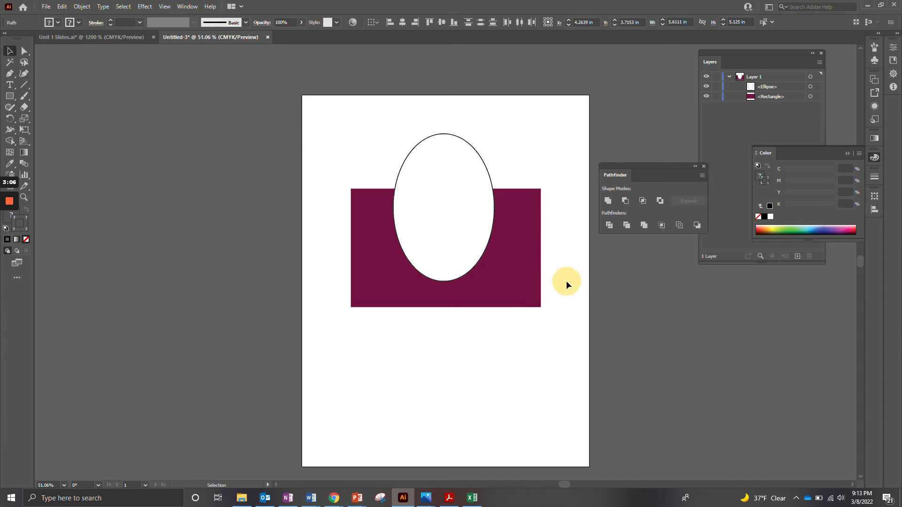
# Shift the burgundy rectangle slightly lower and bring it in front of the ellipse in the layer order
pyautogui.click(489, 220)
pyautogui.moveTo(520, 239); pyautogui.dragTo(528, 239)
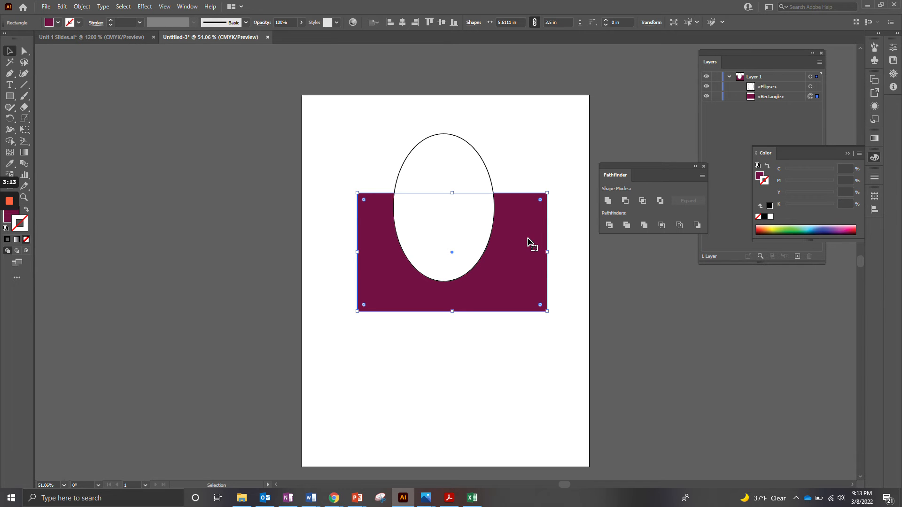
pyautogui.moveTo(509, 230); pyautogui.dragTo(508, 242)
pyautogui.moveTo(773, 97); pyautogui.dragTo(772, 83)
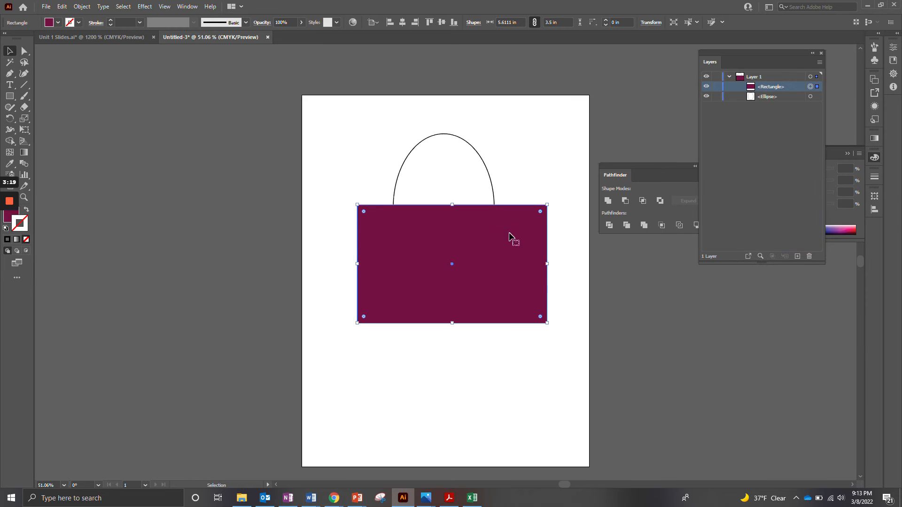
pyautogui.moveTo(508, 240); pyautogui.dragTo(502, 233)
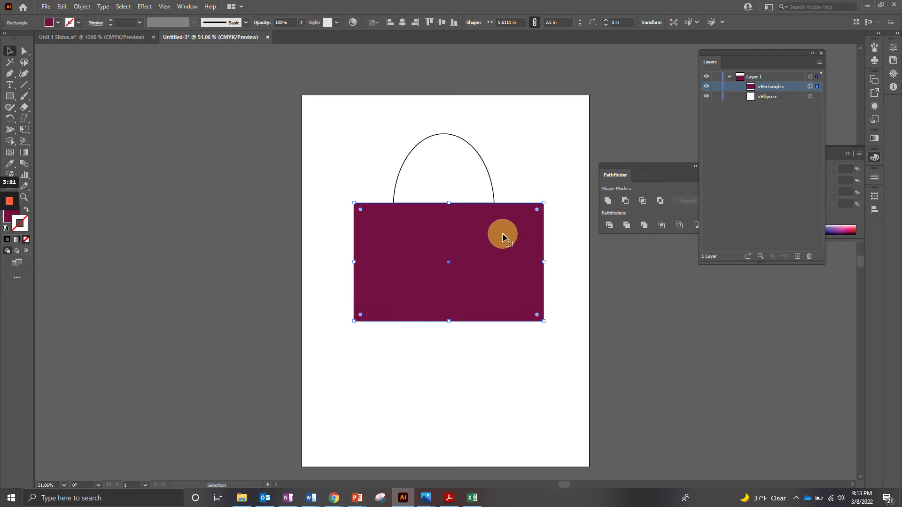
# Try Pathfinder Crop on both shapes with the rectangle in front, and undo it
pyautogui.click(535, 134)
pyautogui.moveTo(365, 143); pyautogui.dragTo(524, 319)
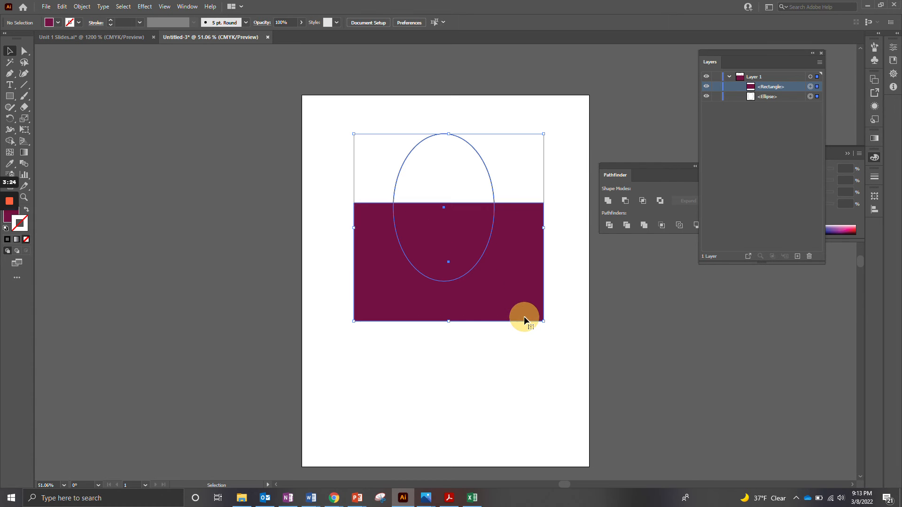
pyautogui.click(661, 225)
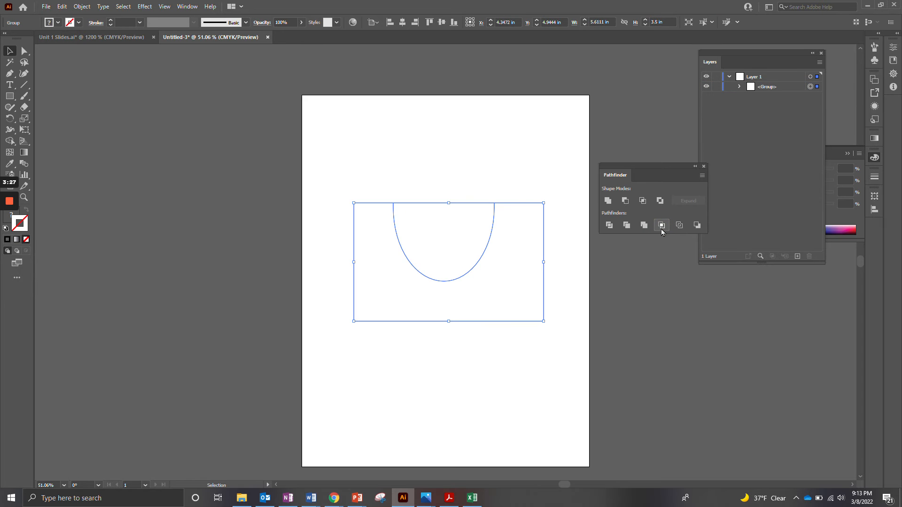
pyautogui.hotkey('ctrl', 'z')
# Place the ellipse above the rectangle in the layer order
pyautogui.click(776, 90)
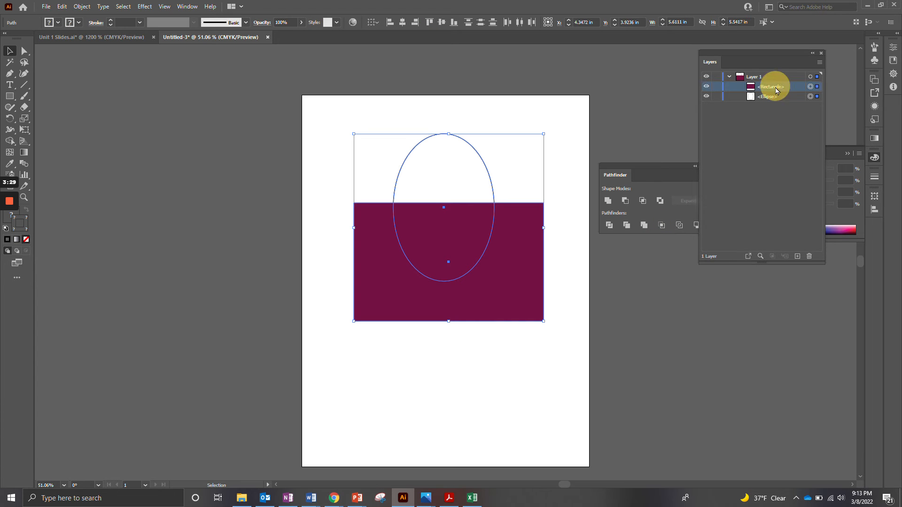
pyautogui.moveTo(774, 101); pyautogui.dragTo(774, 83)
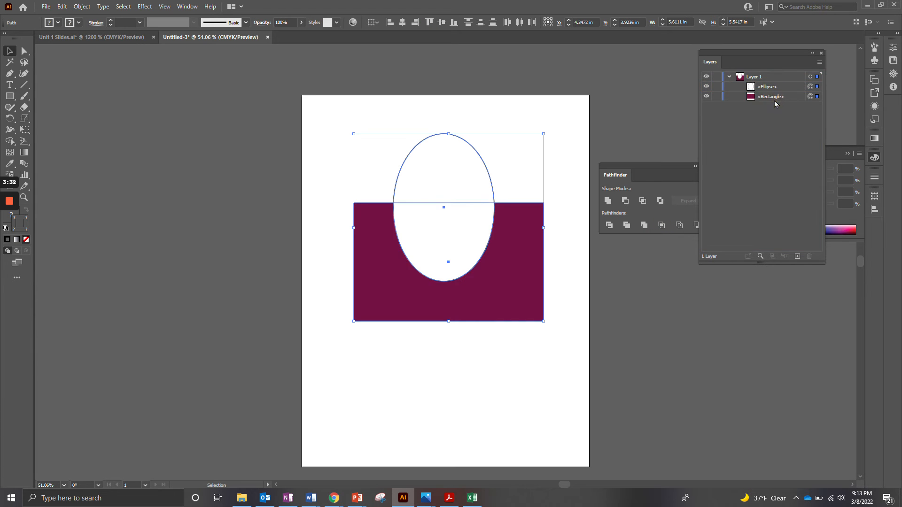
# Try Pathfinder Crop on the ellipse and rectangle with the ellipse in front, and undo it
pyautogui.click(571, 122)
pyautogui.moveTo(322, 124); pyautogui.dragTo(544, 324)
pyautogui.click(664, 182)
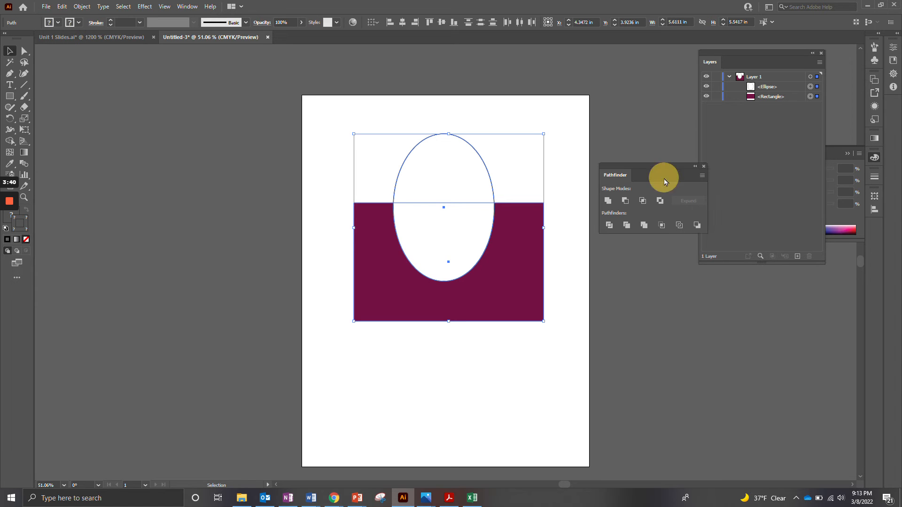
pyautogui.click(660, 227)
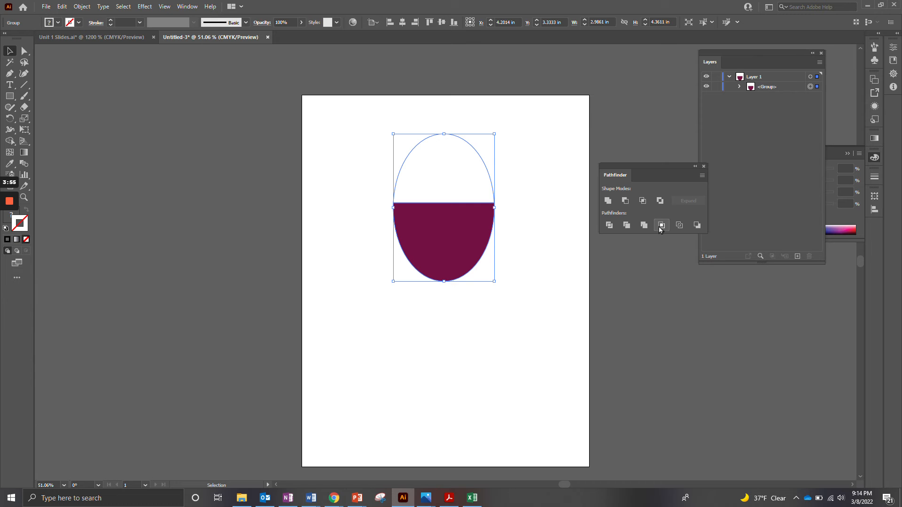
pyautogui.hotkey('ctrl', 'z')
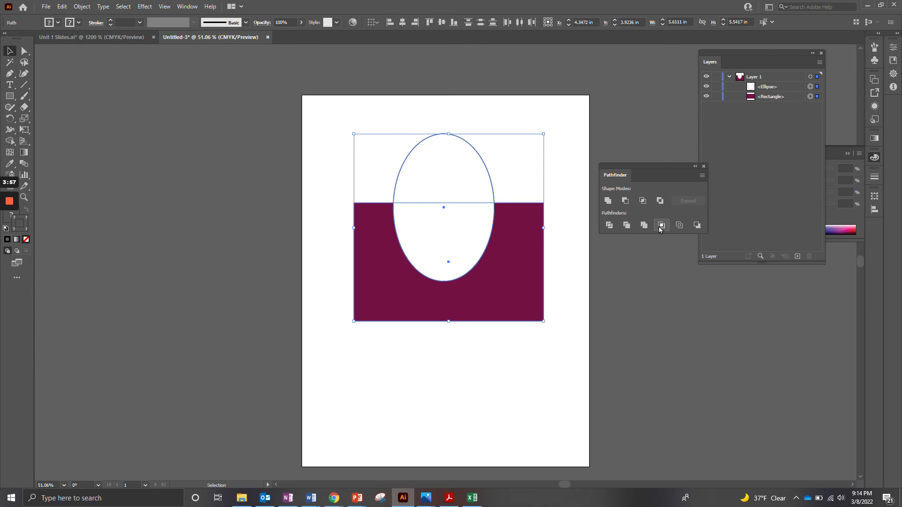
# Crop the burgundy rectangle to the ellipse in front of it using Pathfinder Crop on both shapes
pyautogui.click(575, 200)
pyautogui.click(475, 181)
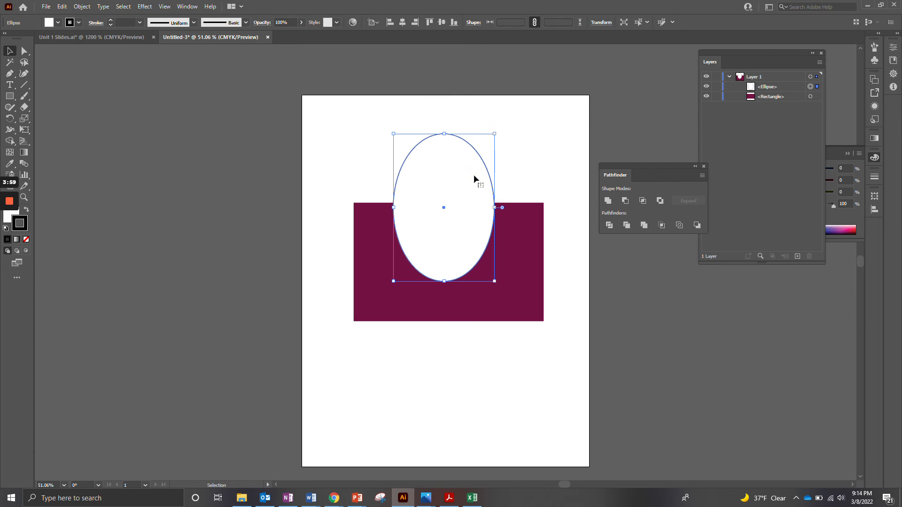
pyautogui.click(339, 142)
pyautogui.moveTo(351, 139); pyautogui.dragTo(543, 309)
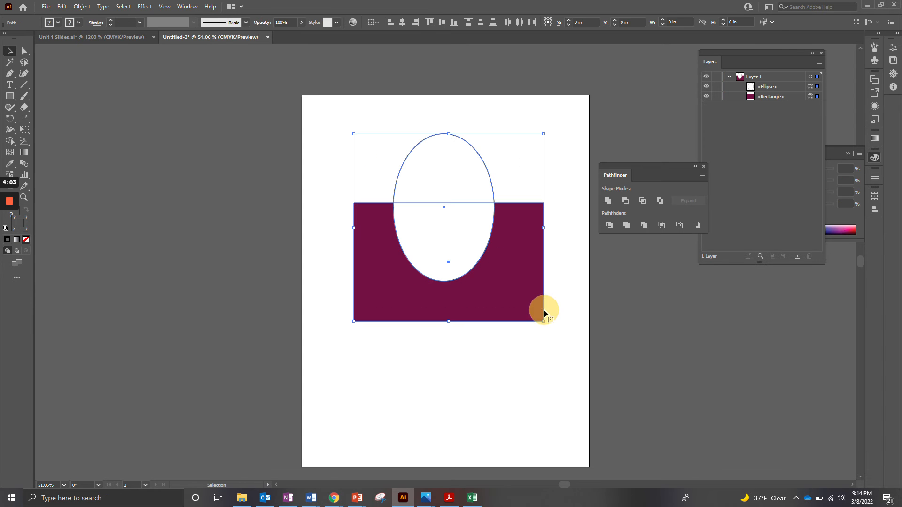
pyautogui.click(662, 225)
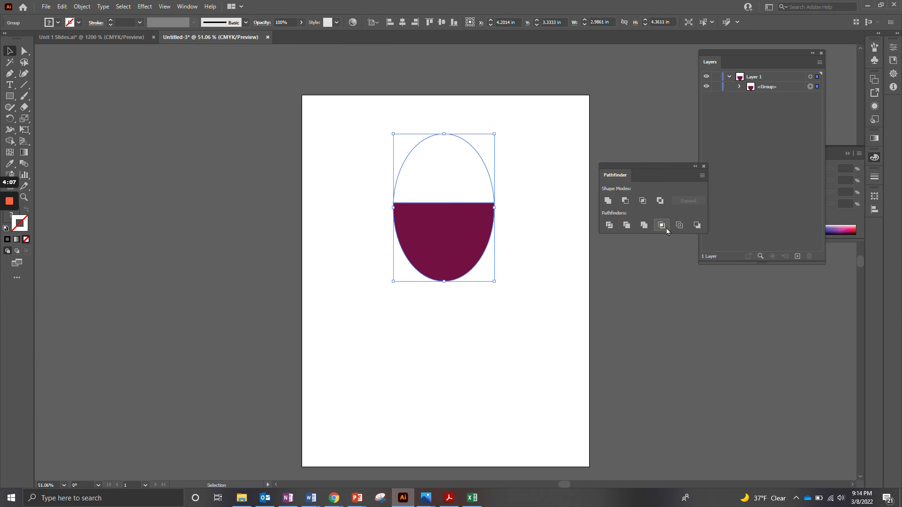
pyautogui.click(532, 233)
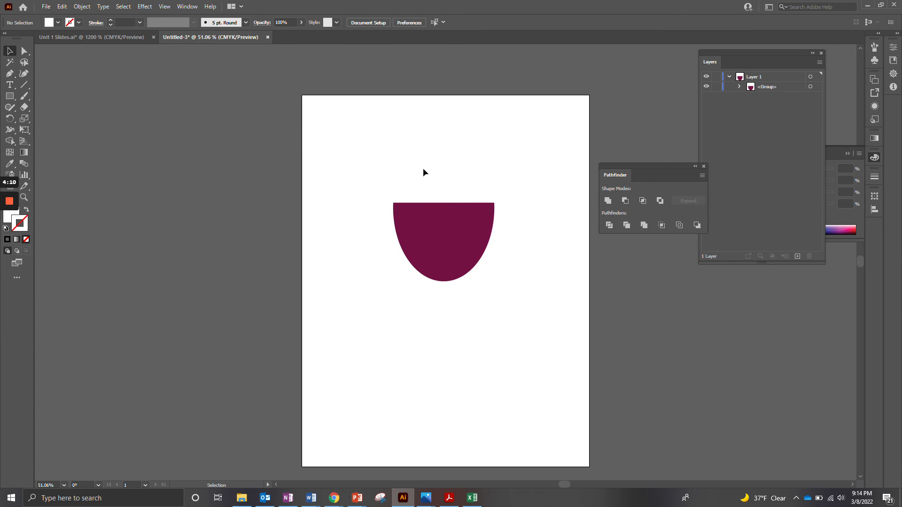
# Apply a black stroke to the cropped group
pyautogui.moveTo(383, 165); pyautogui.dragTo(524, 246)
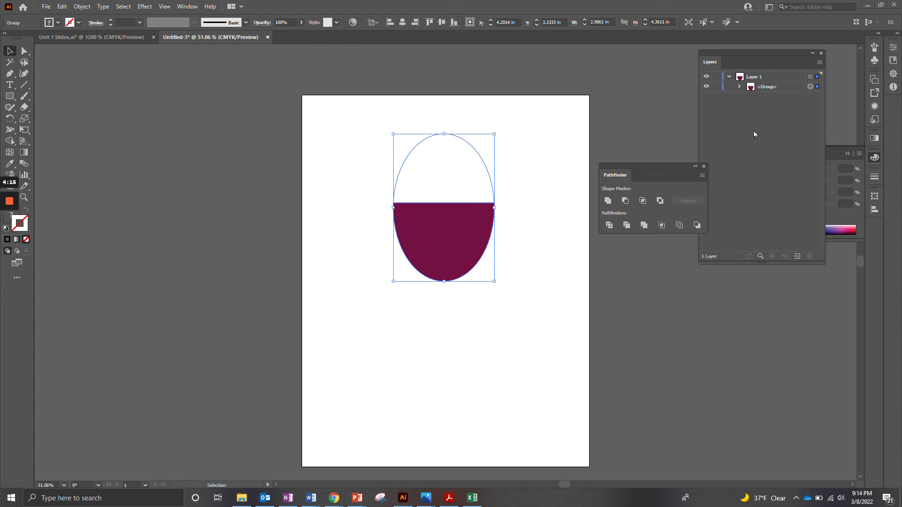
pyautogui.click(835, 217)
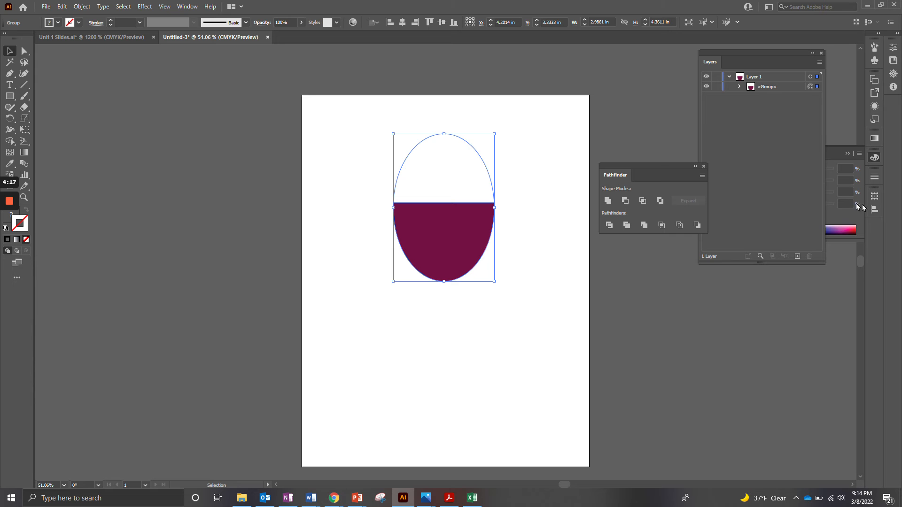
pyautogui.click(848, 218)
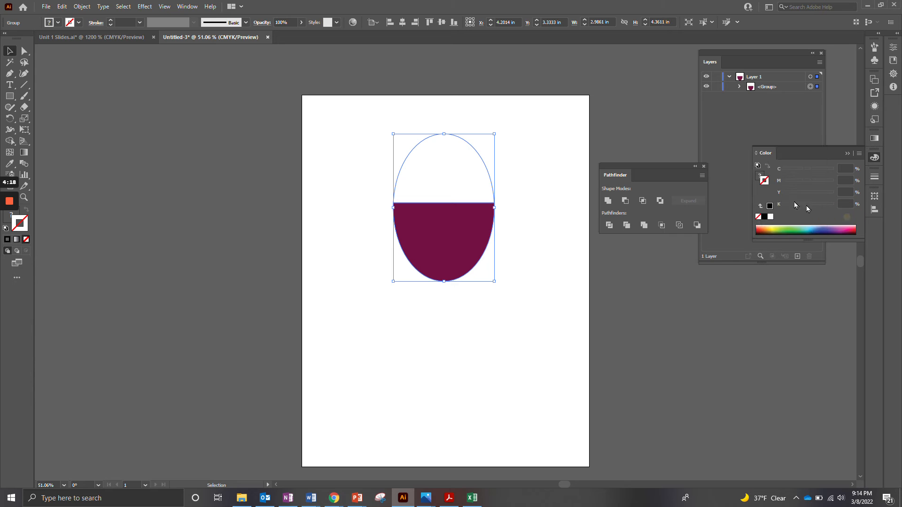
pyautogui.click(769, 205)
pyautogui.click(521, 149)
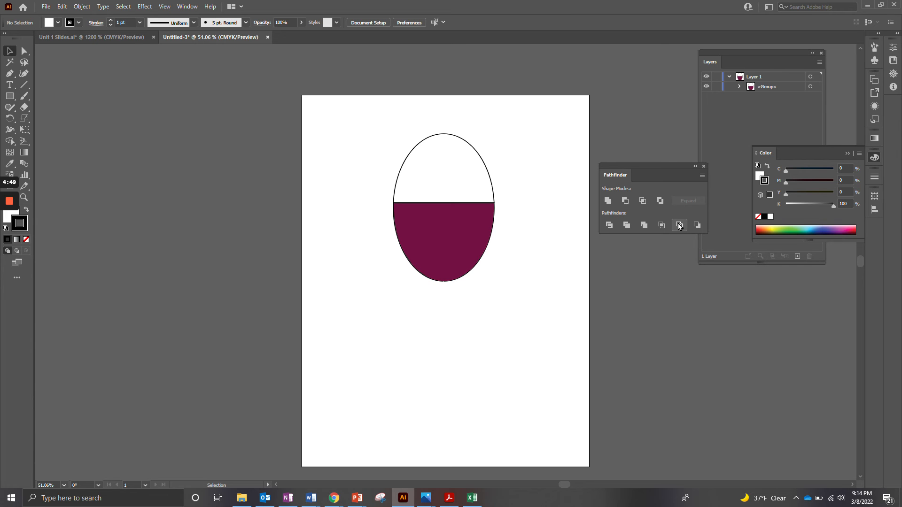
# Delete the cropped group from the artboard
pyautogui.moveTo(363, 158); pyautogui.dragTo(540, 279)
pyautogui.press('Delete')
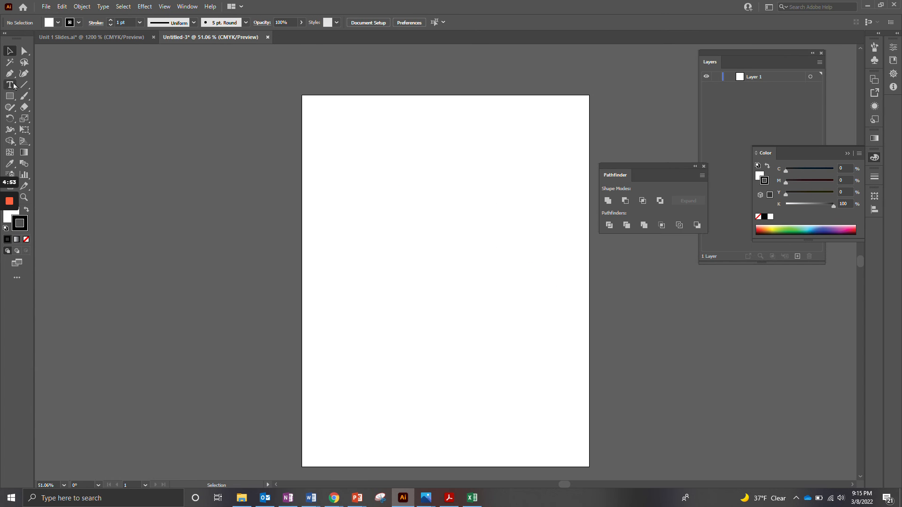
# Draw a circle about 6.72 in wide near the middle of the artboard and fill it with dark green
pyautogui.click(10, 96)
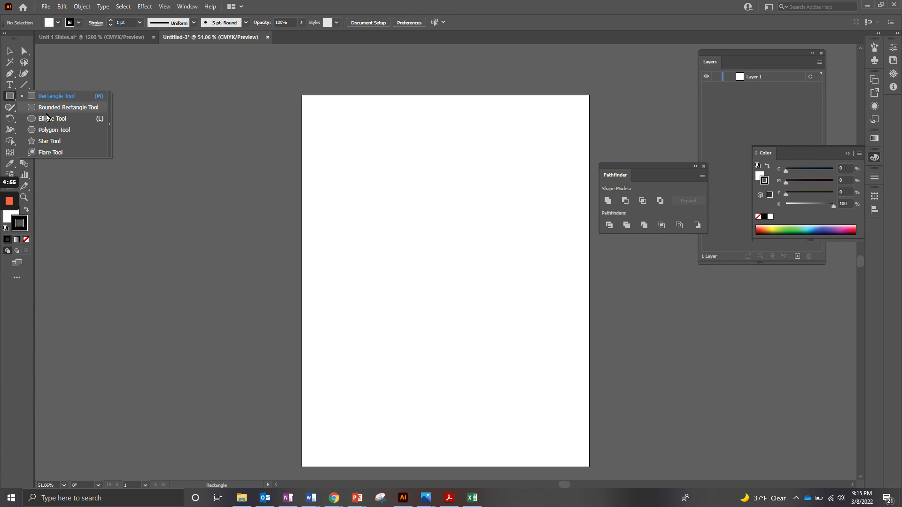
pyautogui.click(48, 118)
pyautogui.moveTo(351, 189); pyautogui.dragTo(578, 415)
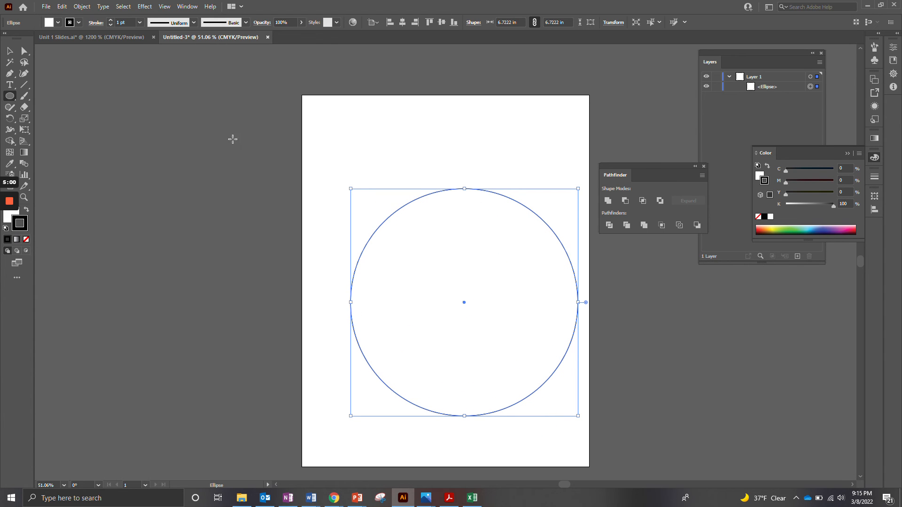
pyautogui.click(9, 50)
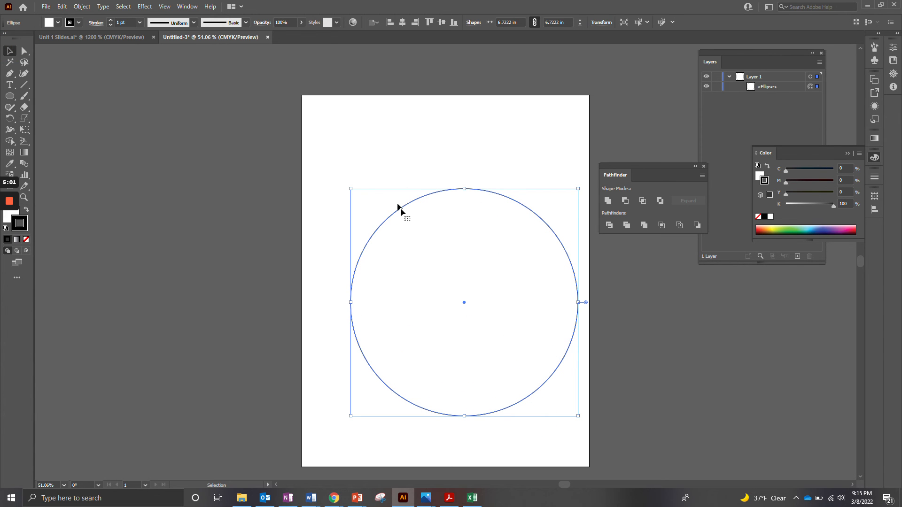
pyautogui.moveTo(401, 209); pyautogui.dragTo(375, 180)
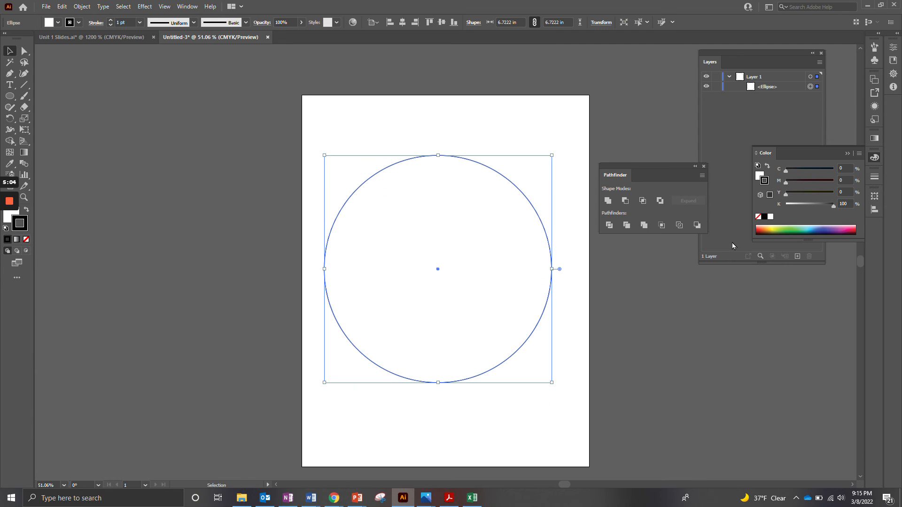
pyautogui.click(759, 175)
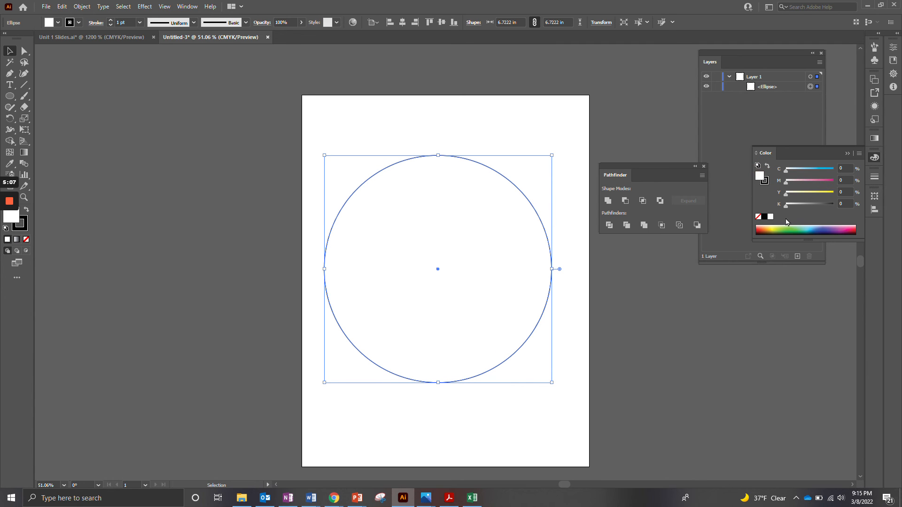
pyautogui.click(795, 231)
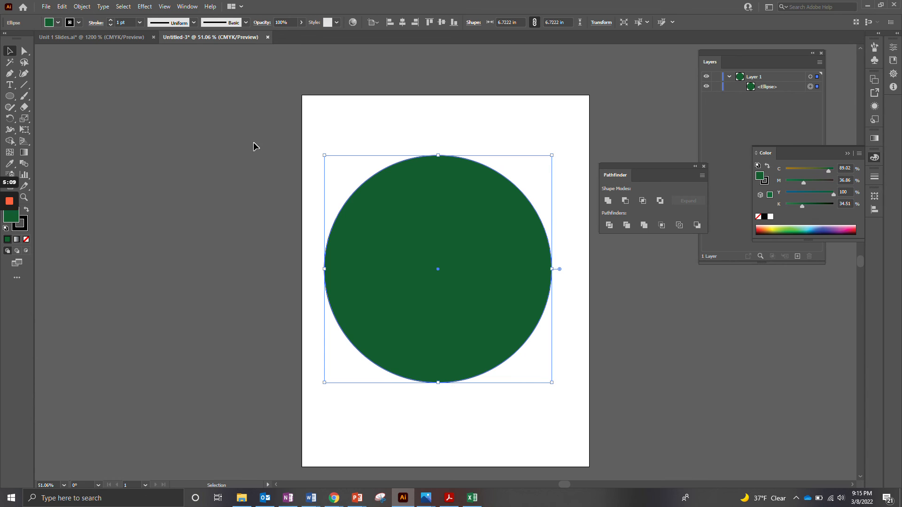
# Duplicate the green circle, scale the copy to about 5.61 in, center it on the original and fill it with sky blue
pyautogui.moveTo(425, 227); pyautogui.dragTo(432, 267)
pyautogui.moveTo(554, 206); pyautogui.dragTo(519, 242)
pyautogui.moveTo(484, 293); pyautogui.dragTo(497, 230)
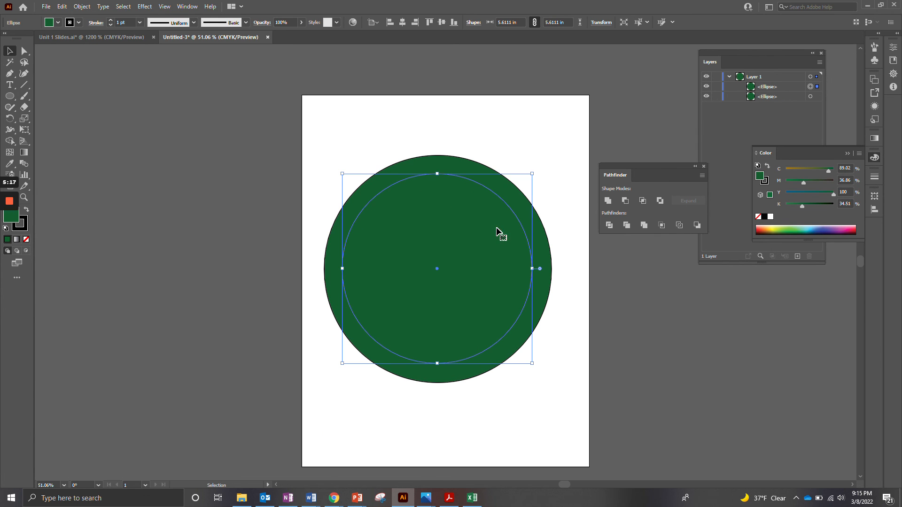
pyautogui.click(805, 228)
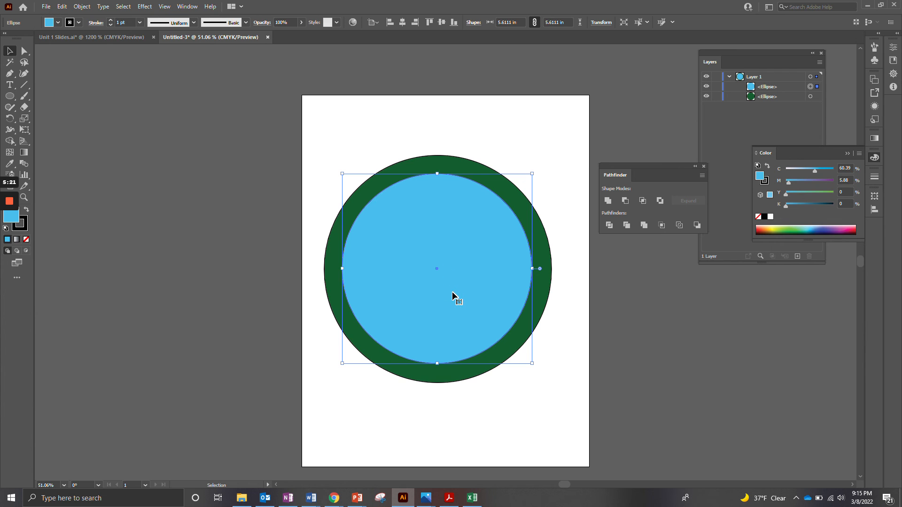
# Duplicate the blue circle, scale the copy to about 4.15 in, center it on the others and fill it with lime green
pyautogui.moveTo(452, 295); pyautogui.dragTo(488, 368)
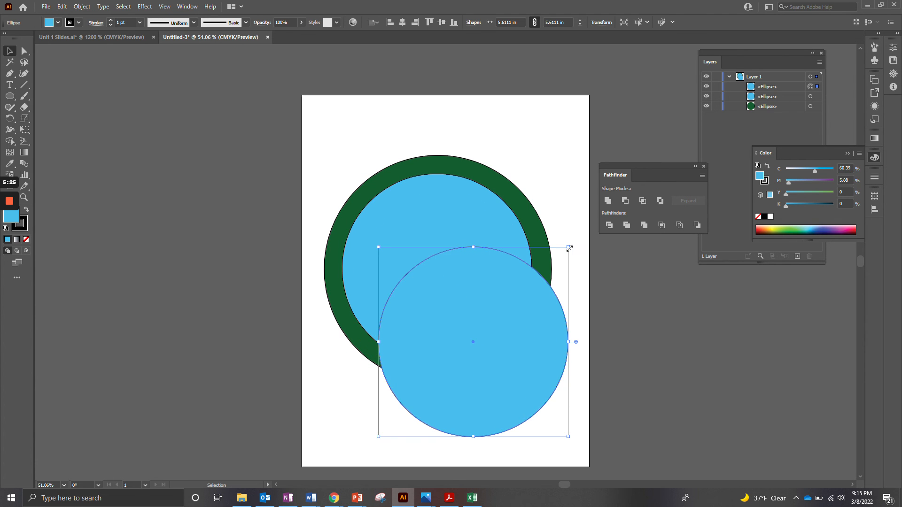
pyautogui.moveTo(568, 247); pyautogui.dragTo(481, 249)
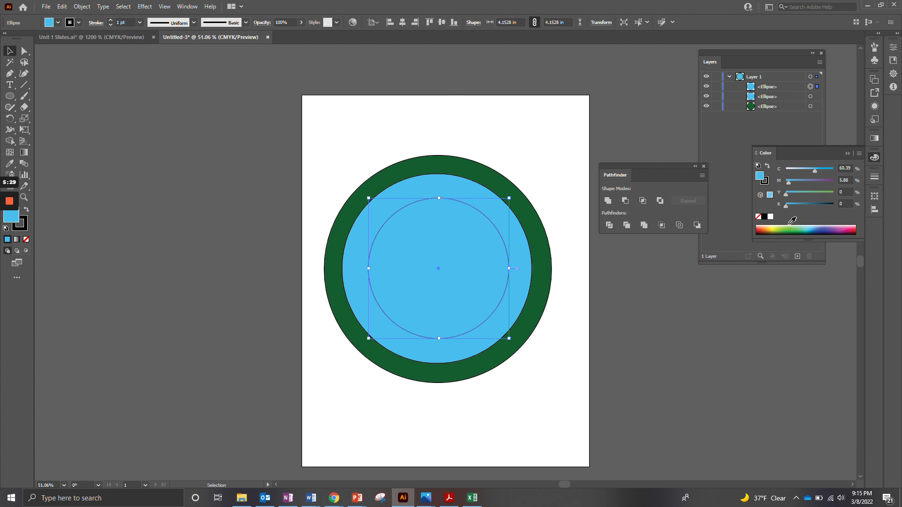
pyautogui.click(778, 228)
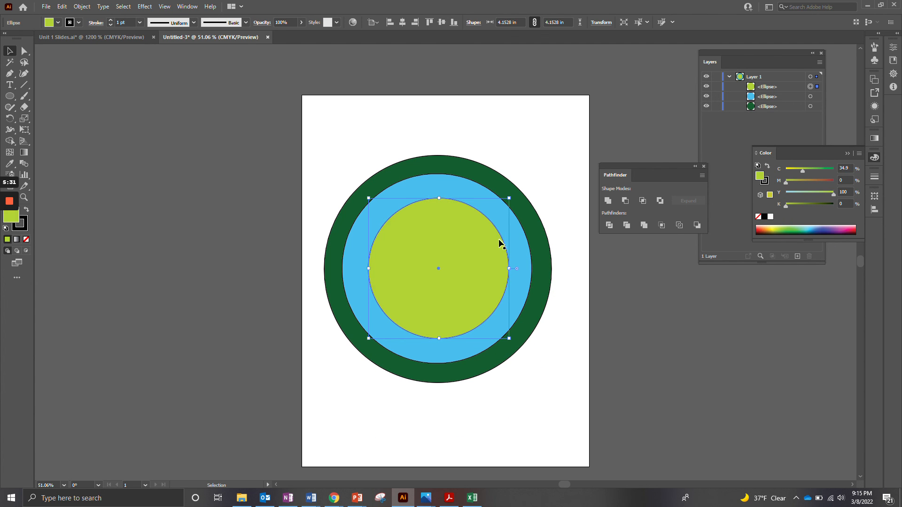
# Duplicate the lime circle, scale the copy to about 3.01 in, center it on the others and fill it with dark red
pyautogui.moveTo(460, 270); pyautogui.dragTo(478, 315)
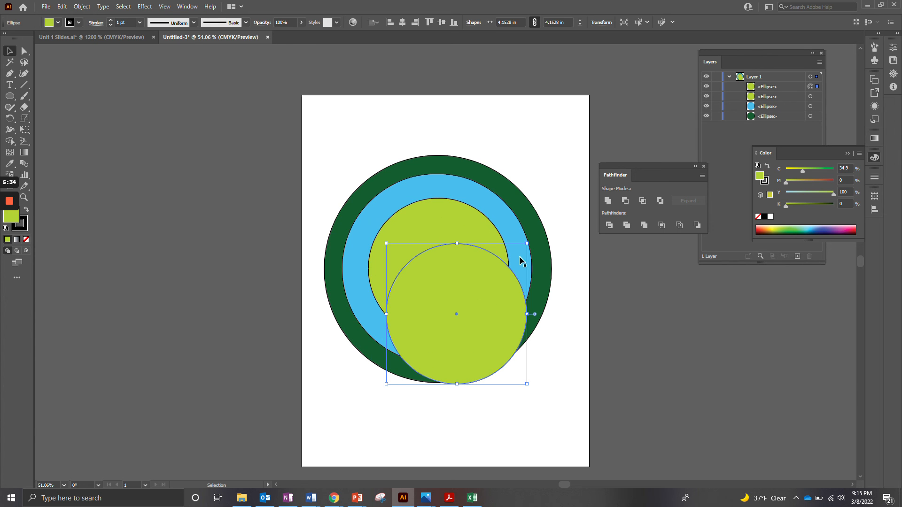
pyautogui.moveTo(525, 243); pyautogui.dragTo(486, 284)
pyautogui.moveTo(467, 329); pyautogui.dragTo(467, 268)
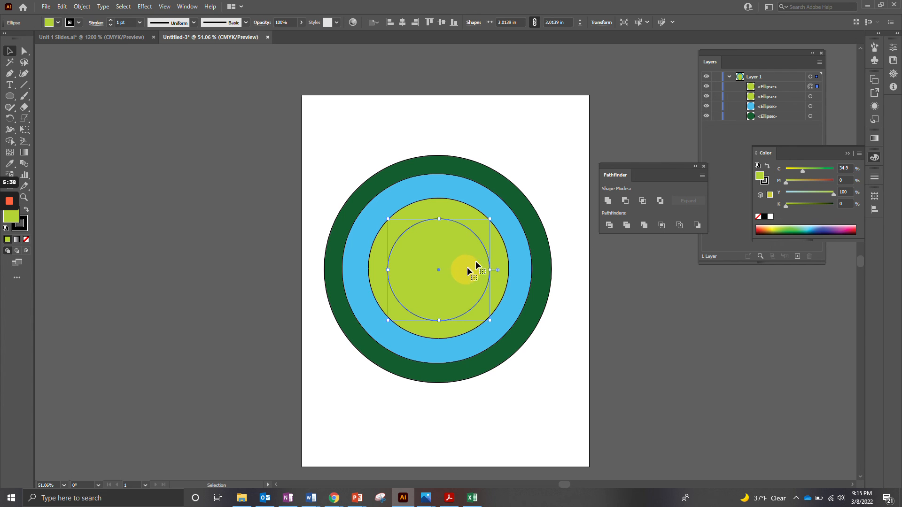
pyautogui.click(851, 232)
pyautogui.click(606, 305)
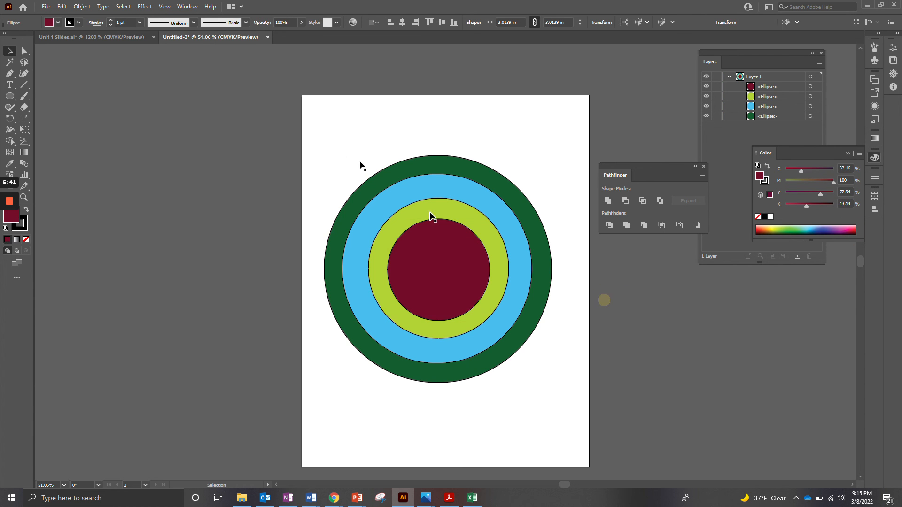
# Apply Pathfinder Outline to all four concentric circles
pyautogui.moveTo(332, 143); pyautogui.dragTo(549, 397)
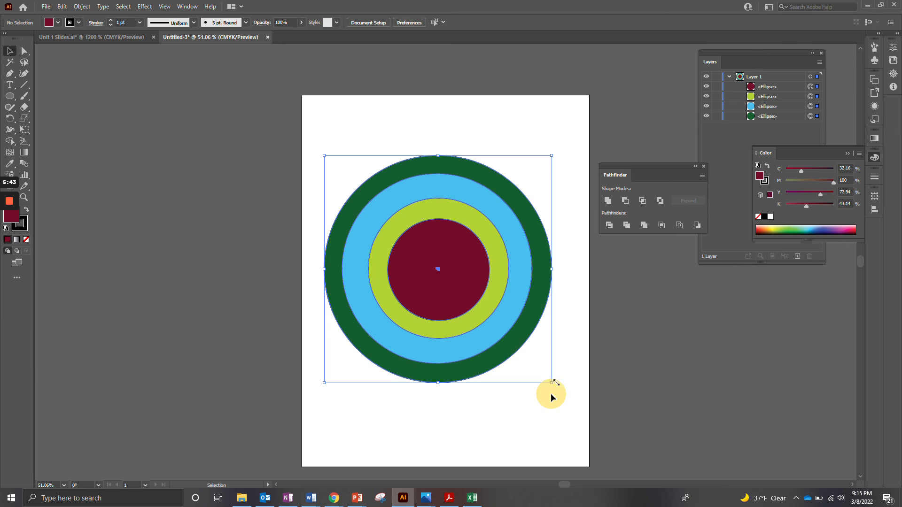
pyautogui.click(680, 225)
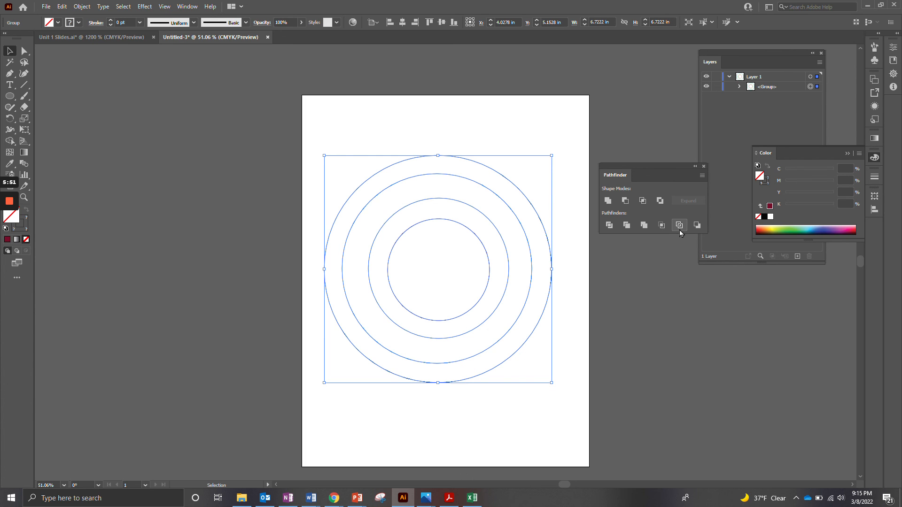
pyautogui.click(362, 122)
# Set the stroke color of the outlined circle group to black
pyautogui.moveTo(337, 123); pyautogui.dragTo(572, 310)
pyautogui.click(764, 182)
pyautogui.click(765, 216)
pyautogui.click(555, 117)
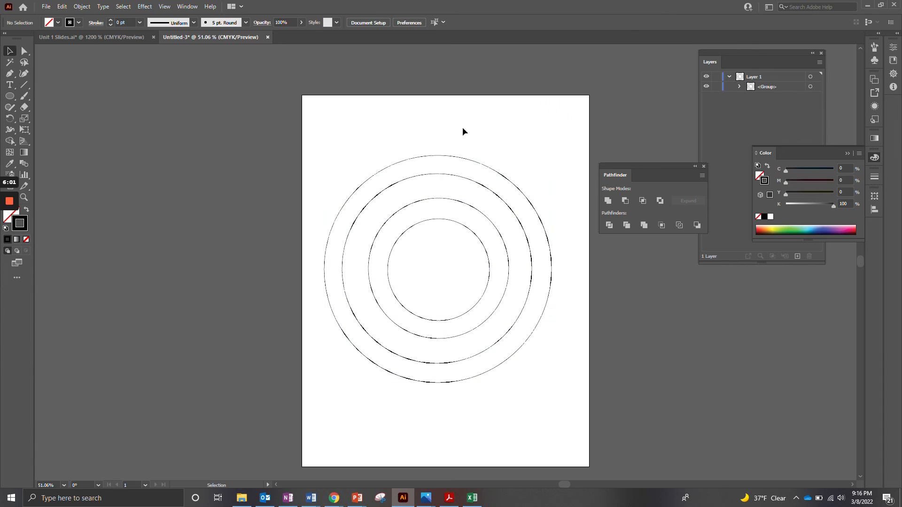
pyautogui.click(394, 214)
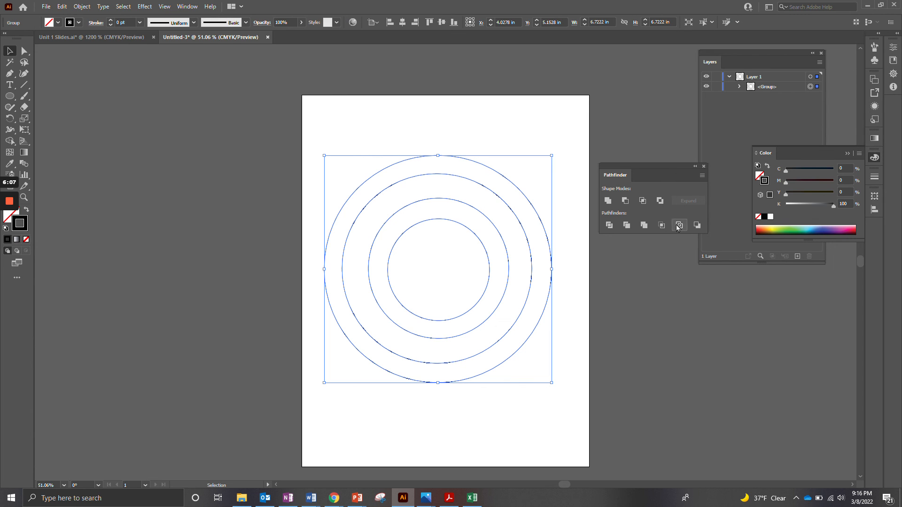
# Undo the stroke color, the Pathfinder Outline and the two innermost circles, back to the green and blue circles
pyautogui.hotkey('ctrl', 'z')
pyautogui.hotkey('ctrl', 'z')
pyautogui.hotkey('ctrl', 'z')
pyautogui.hotkey('ctrl', 'z')
pyautogui.hotkey('ctrl', 'z')
pyautogui.hotkey('ctrl', 'z')
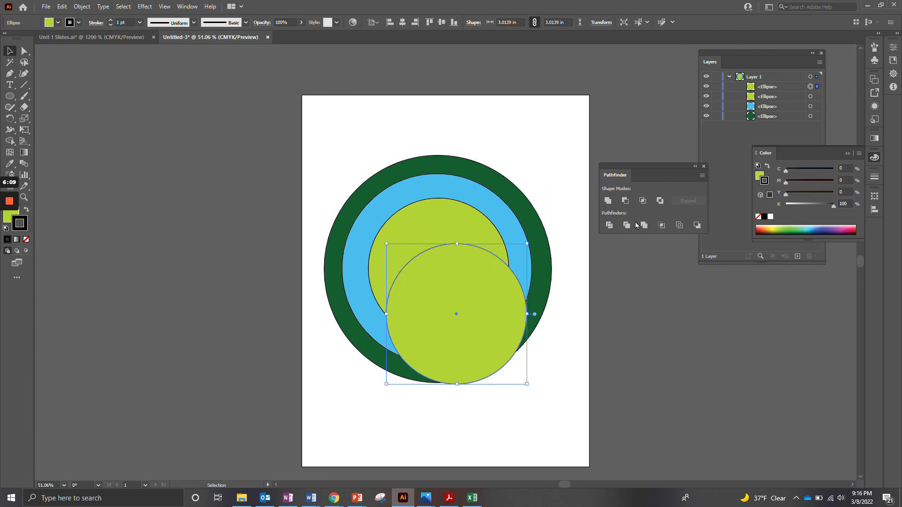
pyautogui.hotkey('ctrl', 'z')
pyautogui.hotkey('ctrl', 'z')
pyautogui.hotkey('ctrl', 'z')
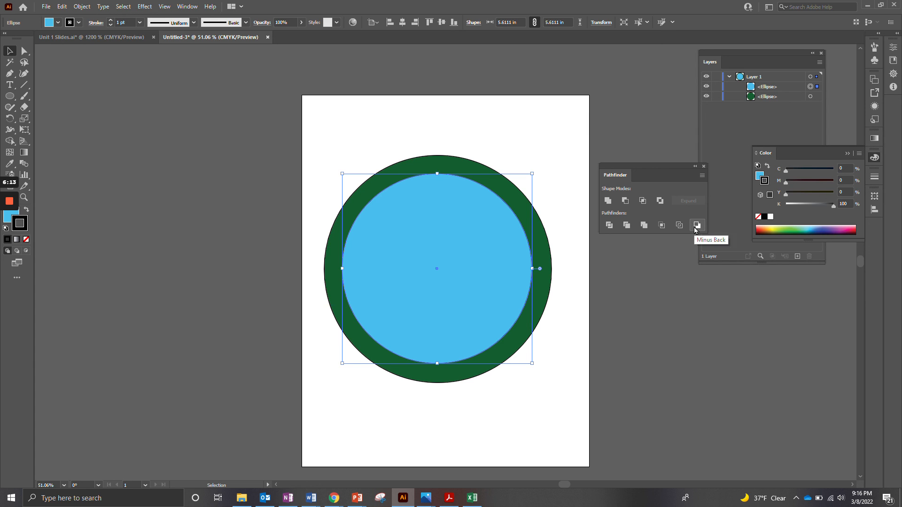
# Move the blue circle toward the artboard's upper right so that it only partly overlaps the green circle
pyautogui.moveTo(495, 238); pyautogui.dragTo(548, 179)
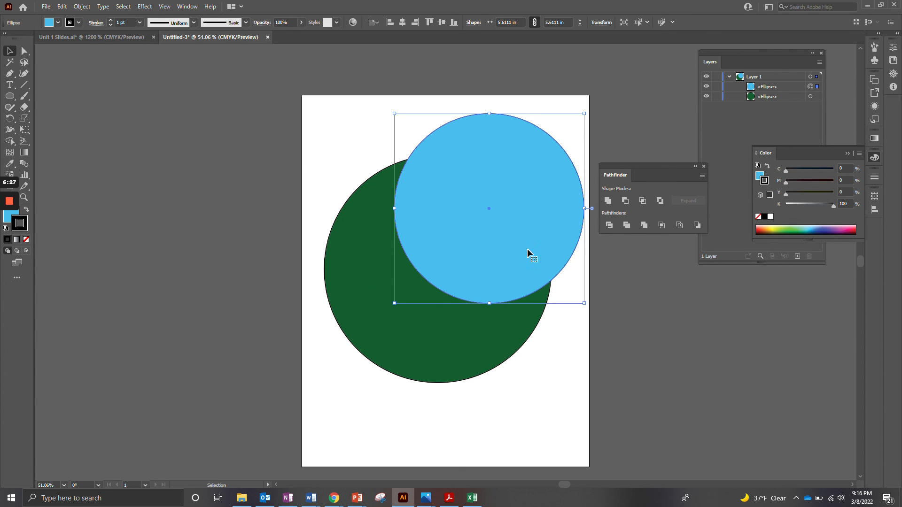
# Try Pathfinder Minus Back on the overlapping blue and green circles, and undo it
pyautogui.click(300, 154)
pyautogui.moveTo(316, 134); pyautogui.dragTo(563, 373)
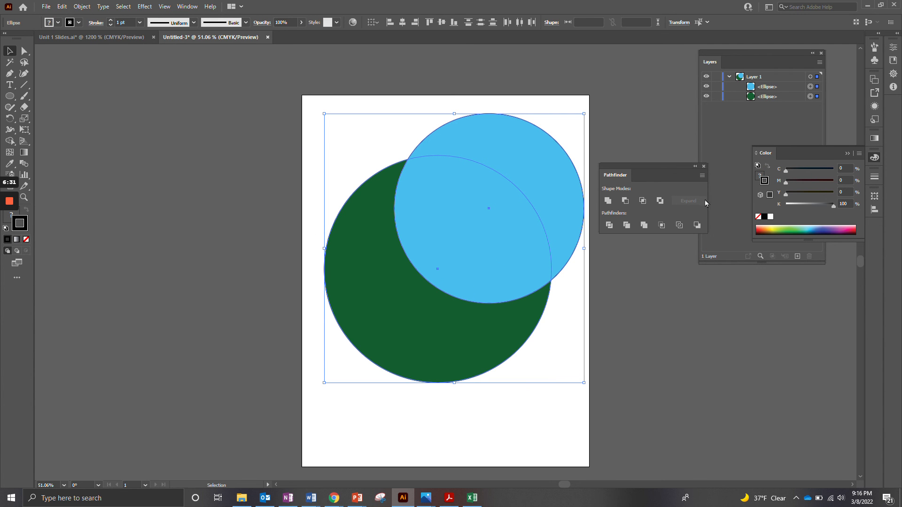
pyautogui.click(697, 225)
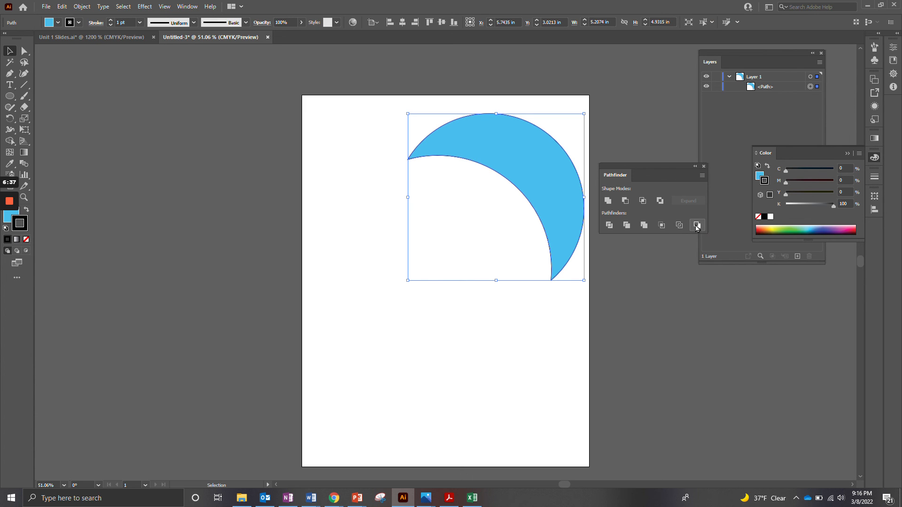
pyautogui.hotkey('ctrl', 'z')
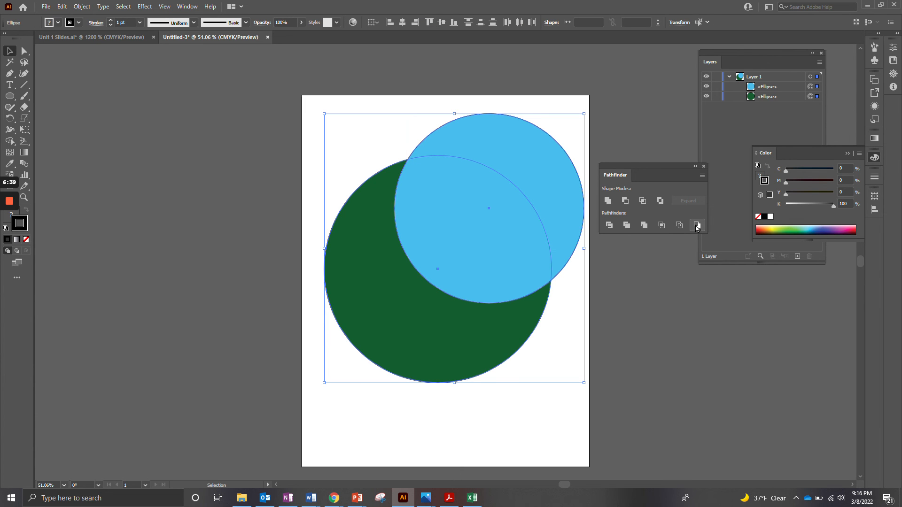